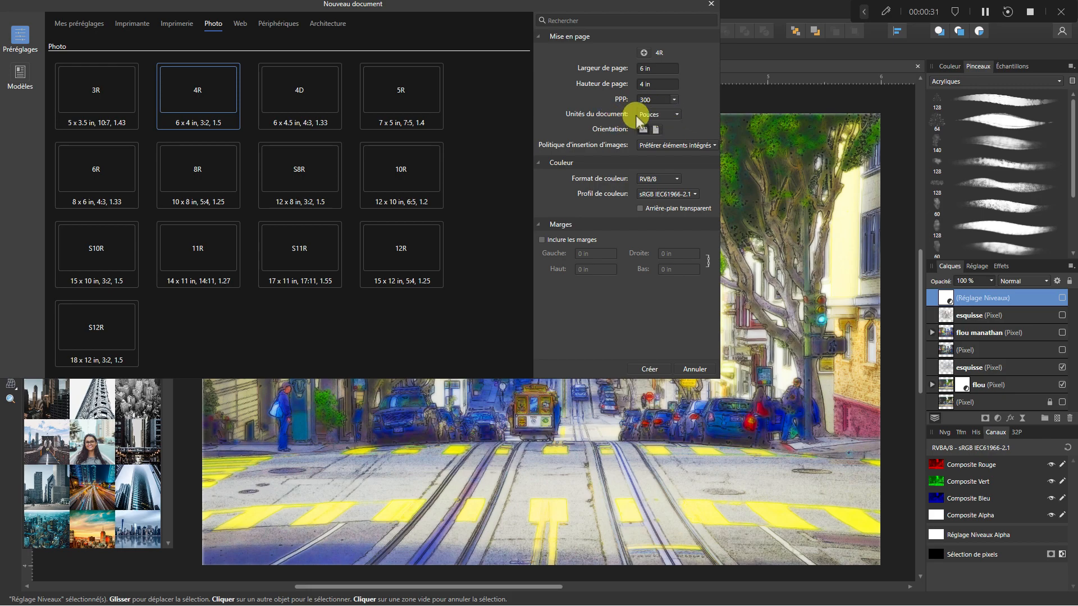
Step: Create a new document from the 4R photo preset with centimetres as the document unit
click(673, 116)
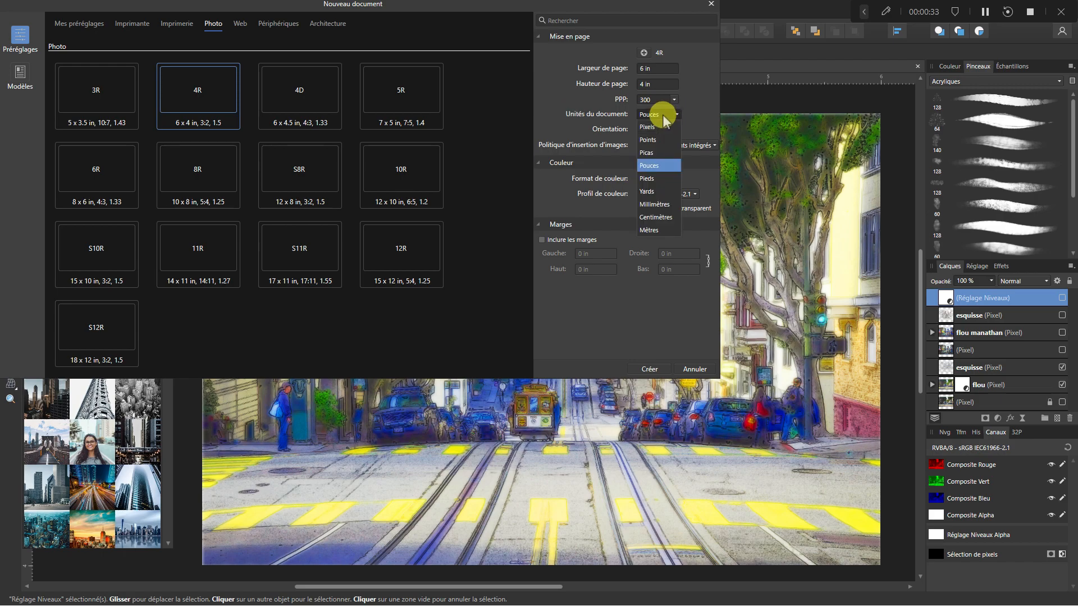
click(654, 217)
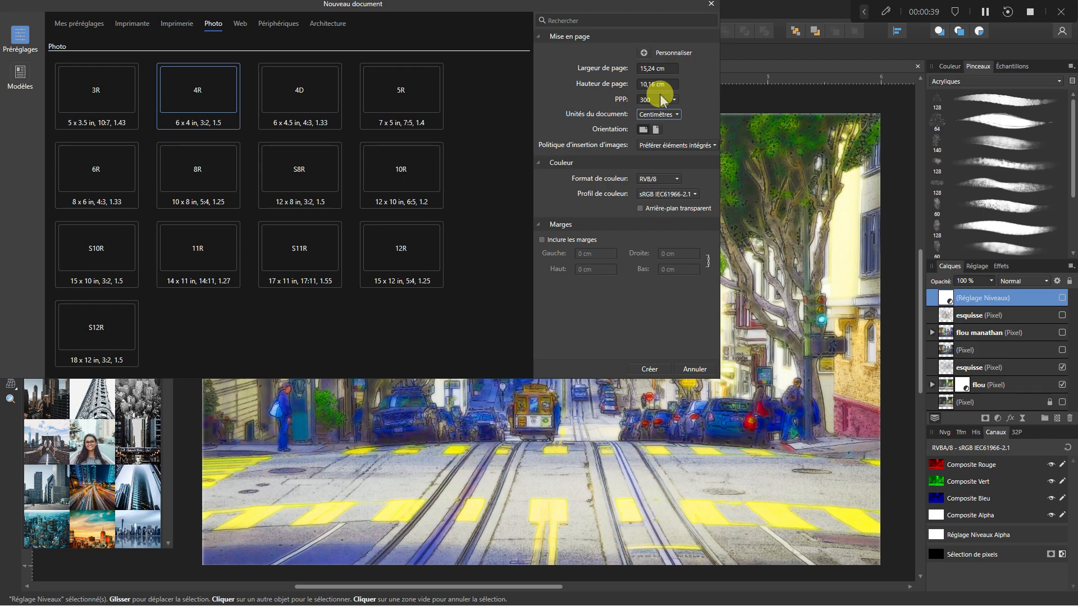
click(652, 369)
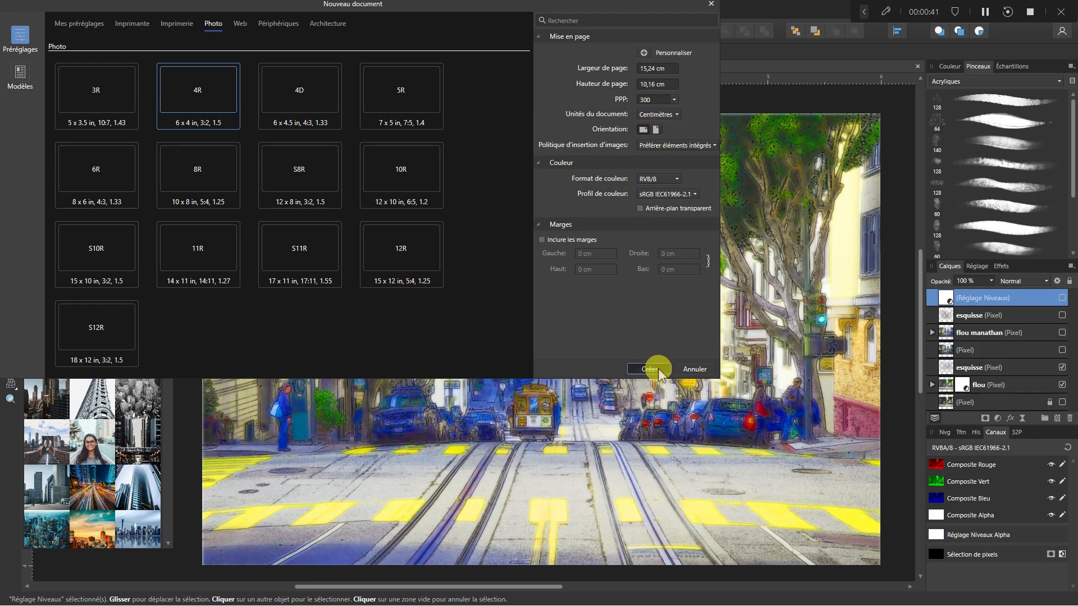
drag(470, 304, 537, 296)
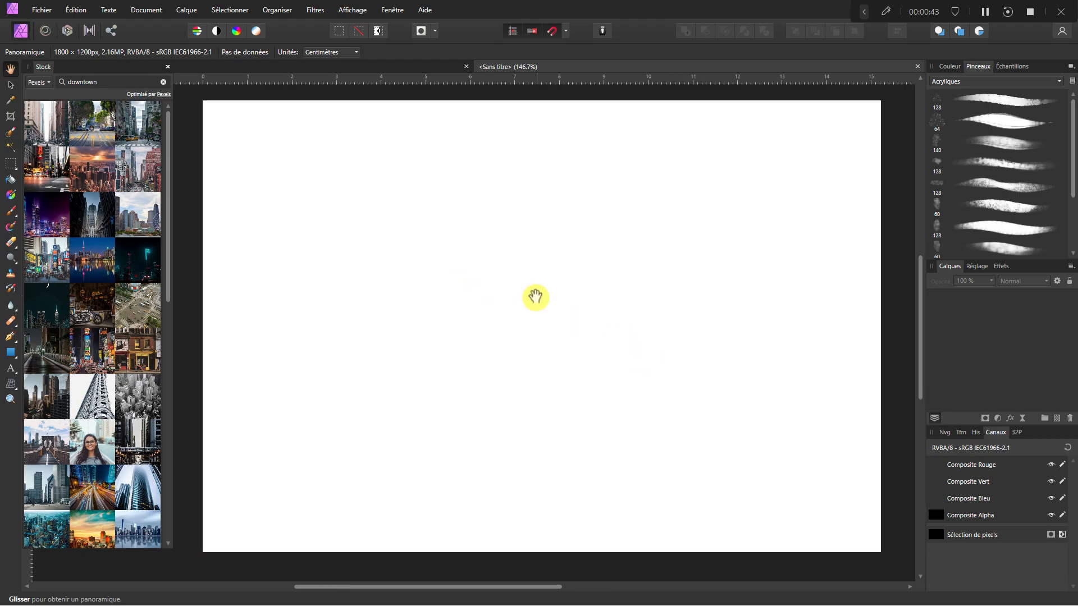
scroll(533, 305, down, 1)
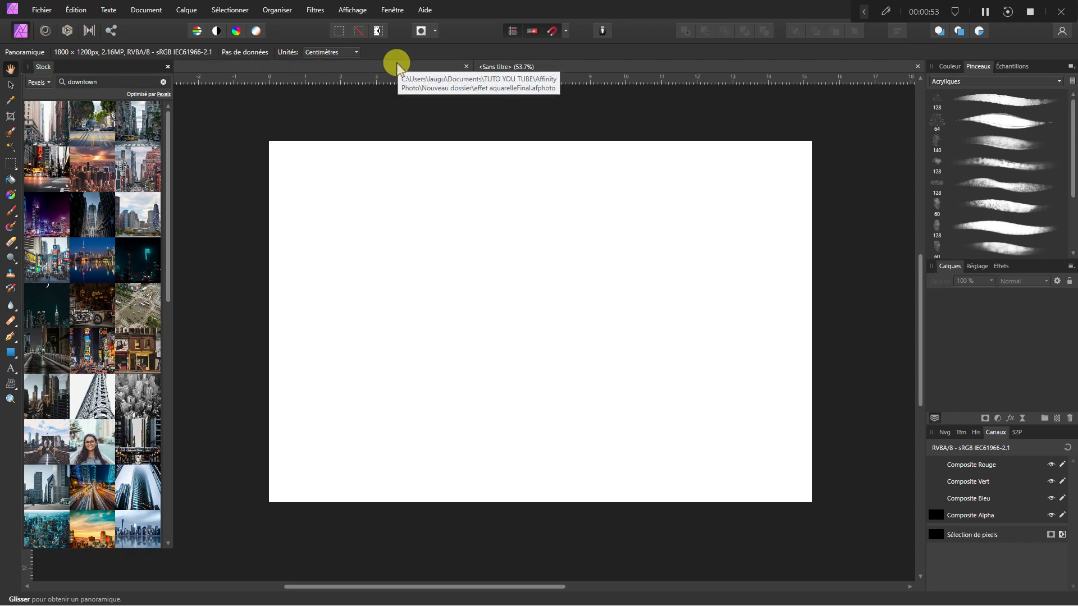
Step: Search the Pexels stock library for "boat"
click(350, 11)
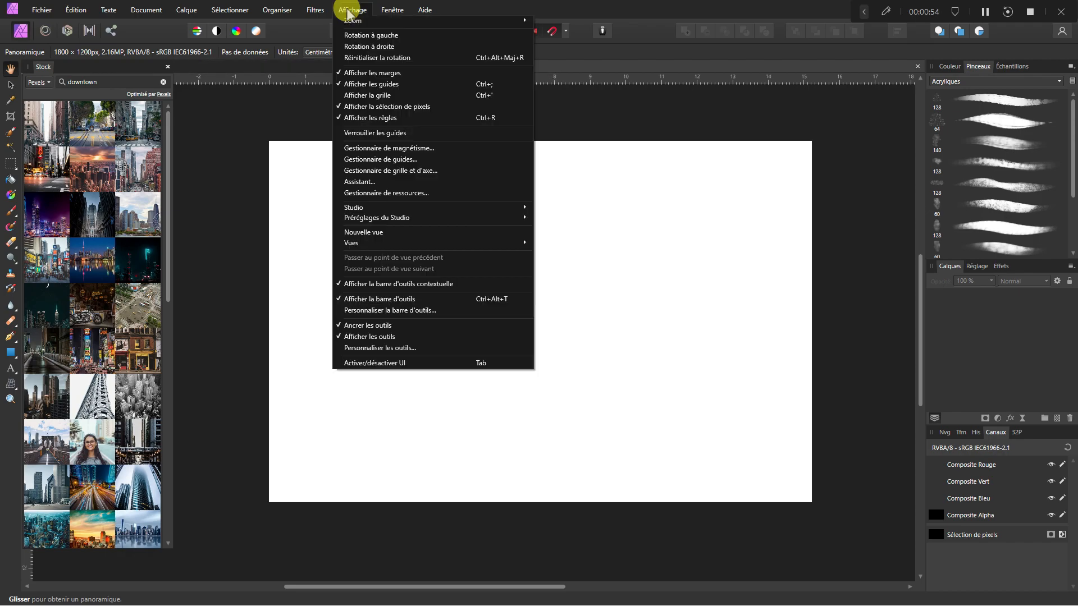
mouse_move(378, 208)
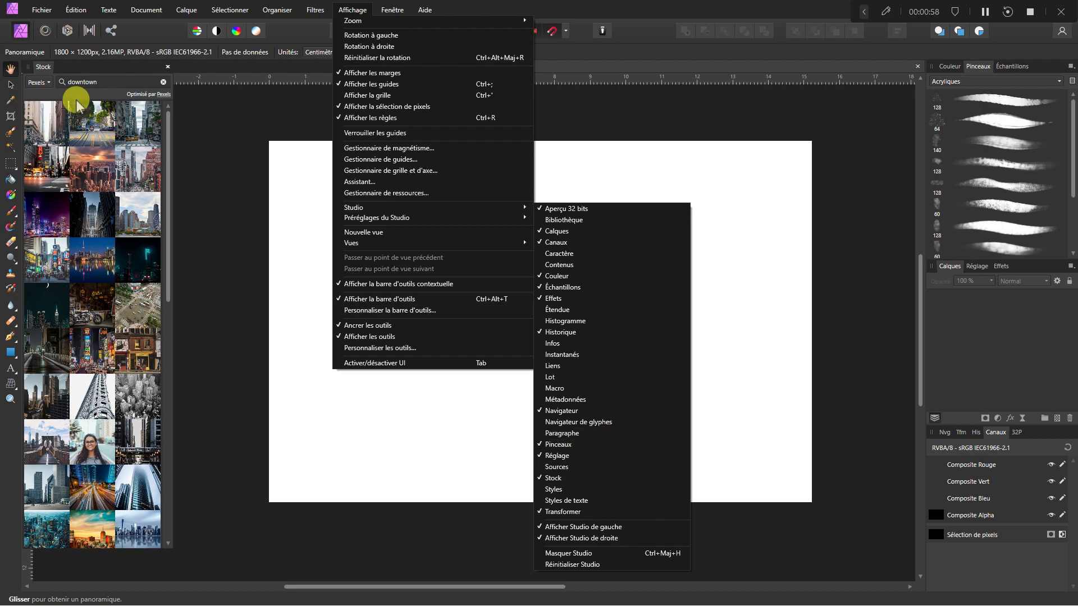
click(85, 88)
double_click(67, 84)
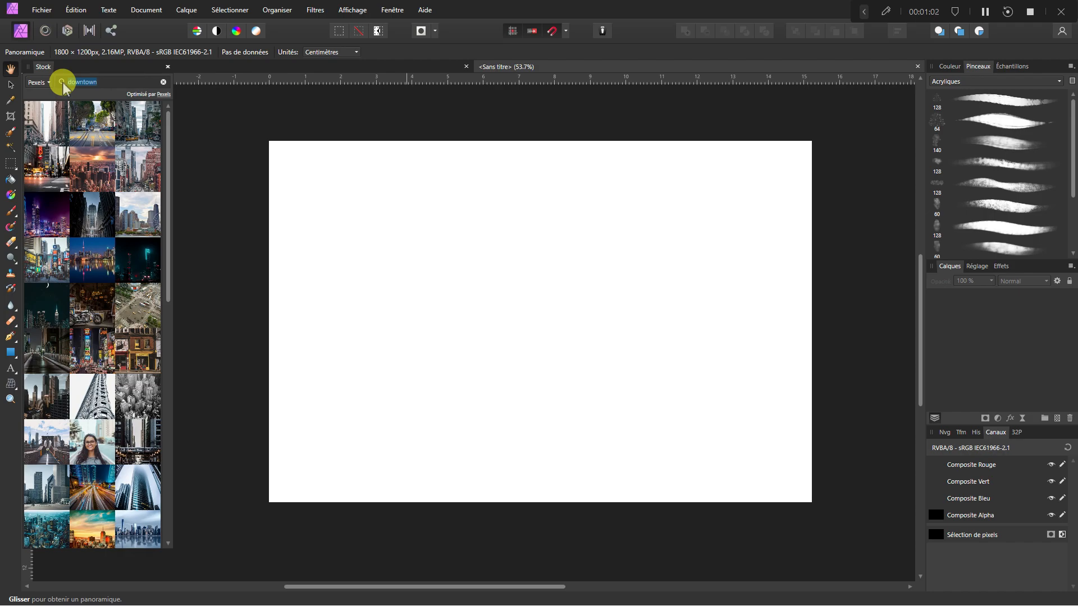
text(boa)
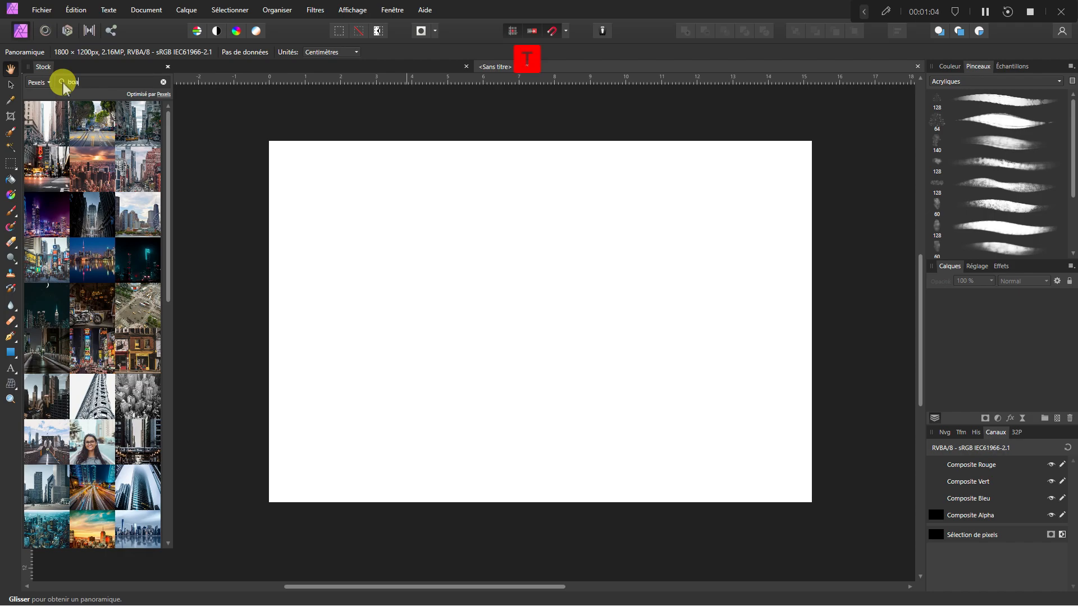
text(t)
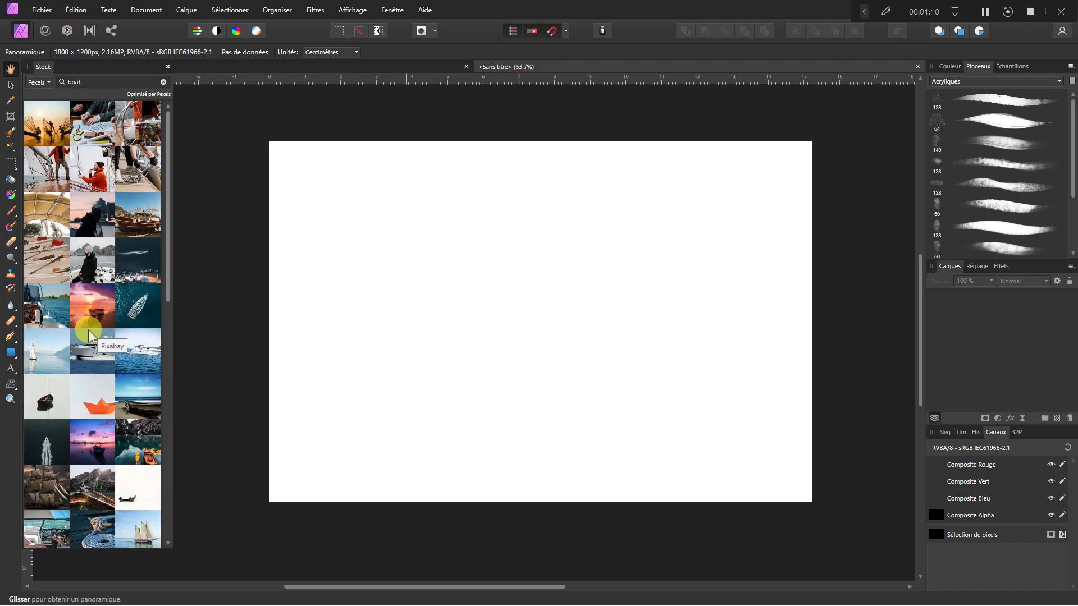
Step: Place the stock photo of the sailing ship with beige sails on blue water into the blank document
scroll(88, 334, down, 3)
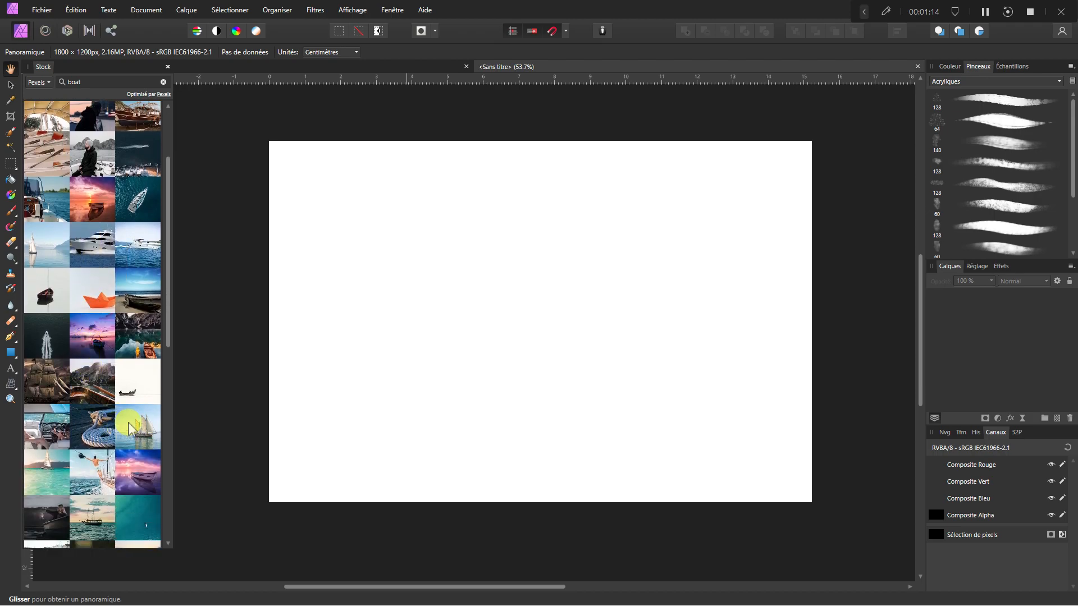
drag(129, 429, 421, 296)
ctrl+scroll(564, 370, down, 2)
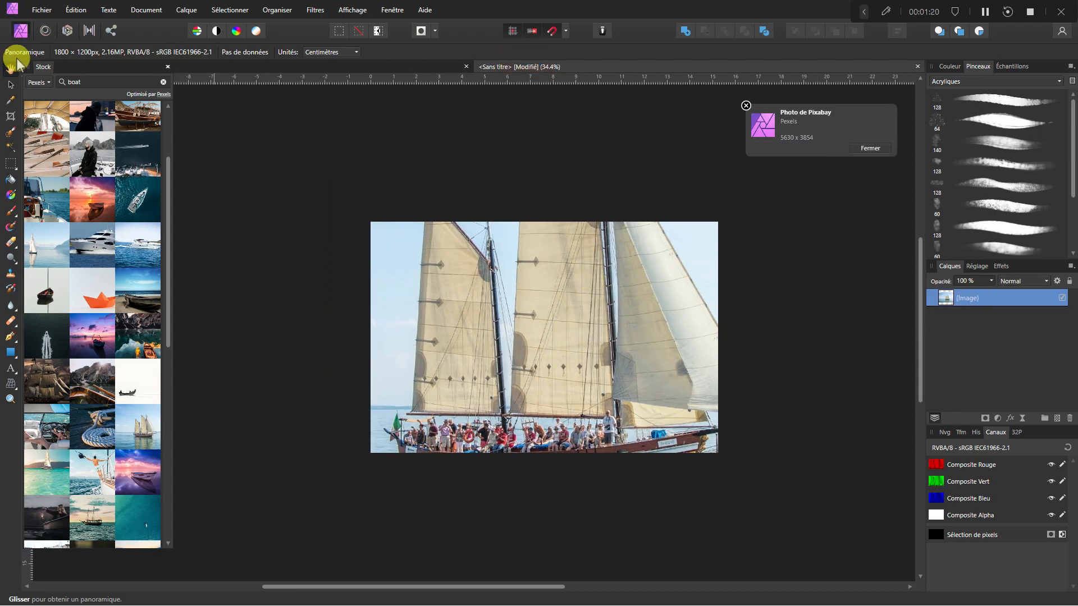
Step: Scale the ship photo down to about 42% and position it so the whole ship fits on the page
click(11, 84)
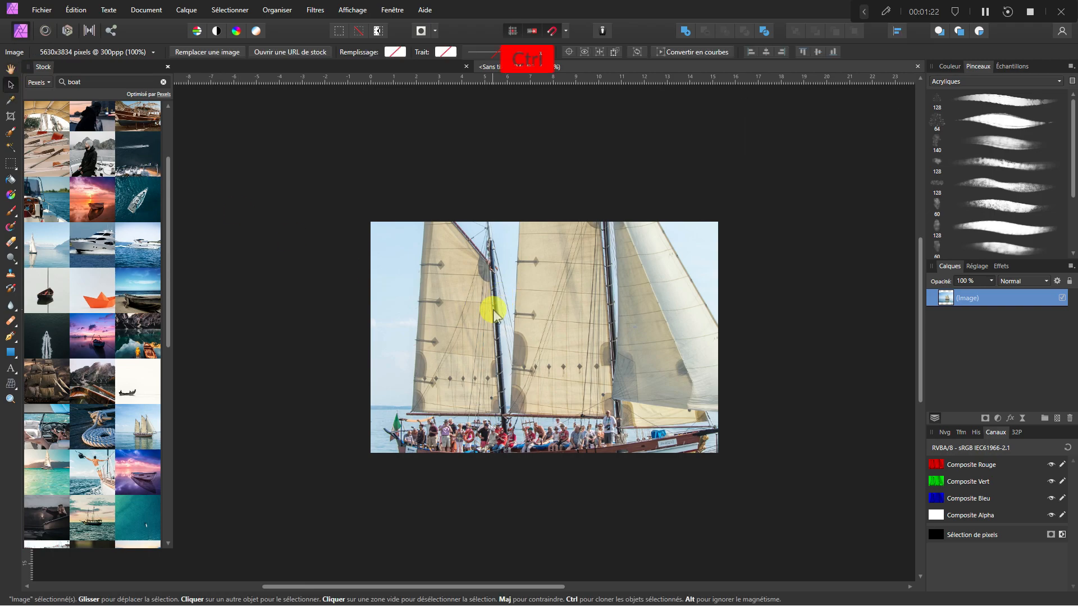
ctrl+scroll(494, 314, down, 1)
ctrl+scroll(571, 326, down, 1)
ctrl+scroll(564, 331, down, 2)
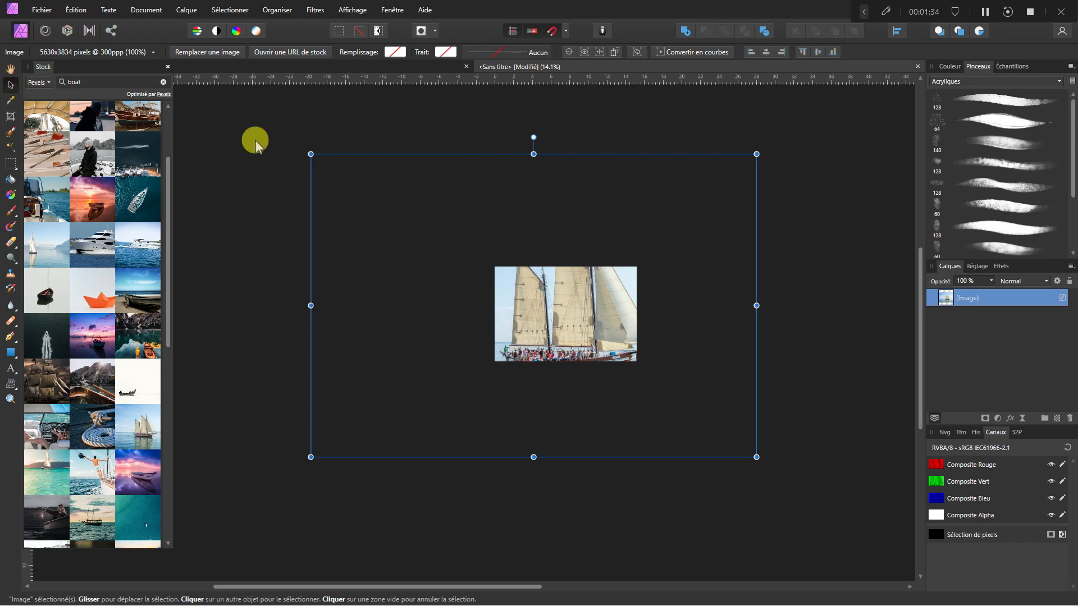
drag(311, 154, 439, 241)
scroll(618, 347, up, 3)
drag(535, 312, 556, 323)
scroll(555, 323, up, 2)
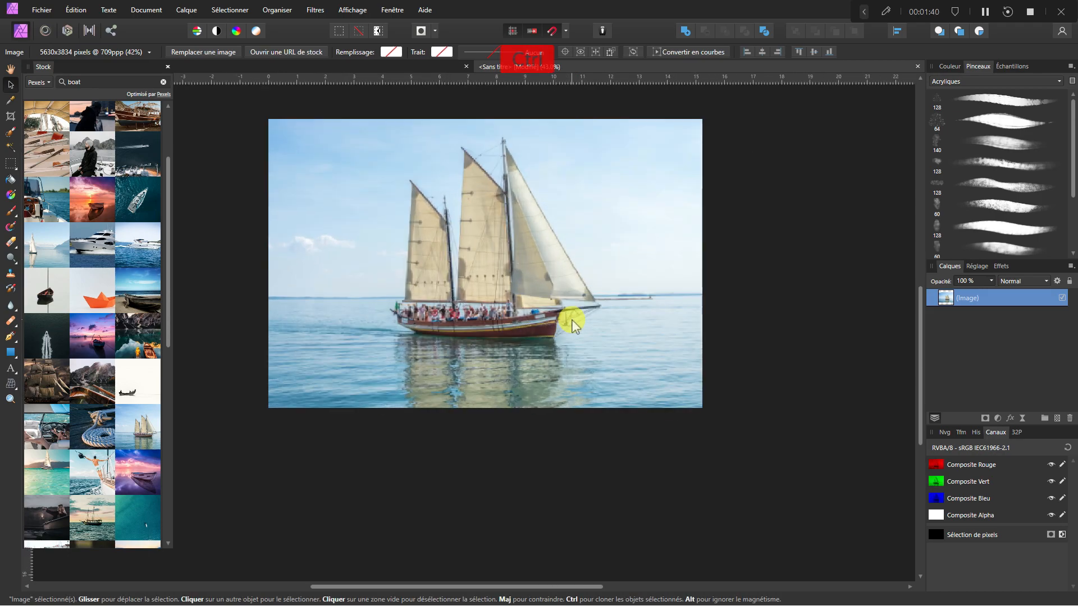
Step: Enlarge the ship photo to about 47% and reposition it so it still covers the whole page
scroll(575, 331, down, 1)
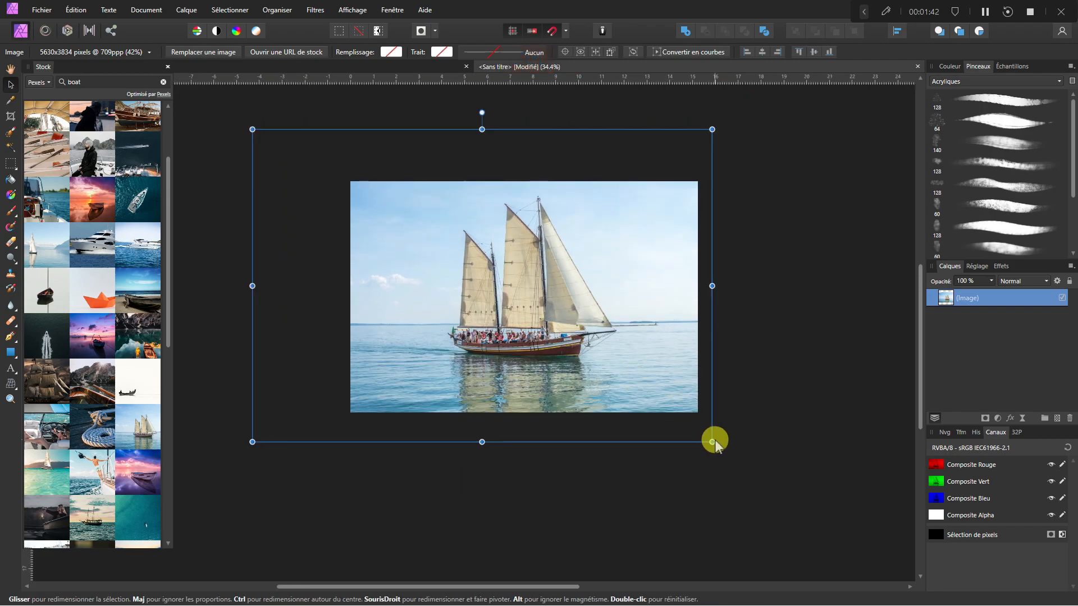
drag(717, 445, 736, 456)
mouse_move(601, 309)
mouse_down()
mouse_move(613, 310)
mouse_move(594, 322)
mouse_move(586, 312)
mouse_up()
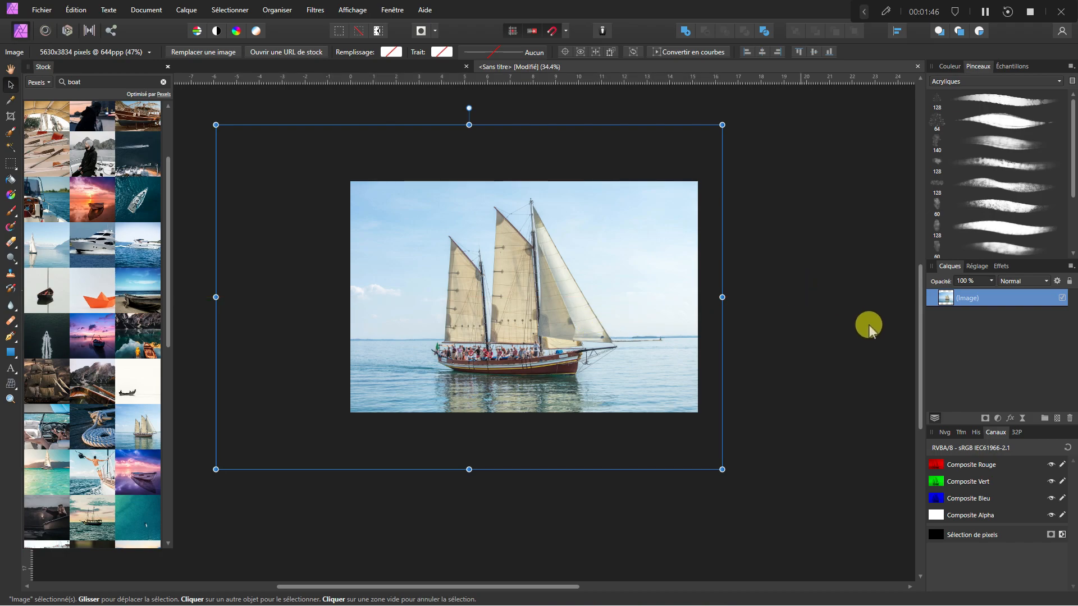
Step: Rasterise and trim the ship image layer to the page
right_click(997, 301)
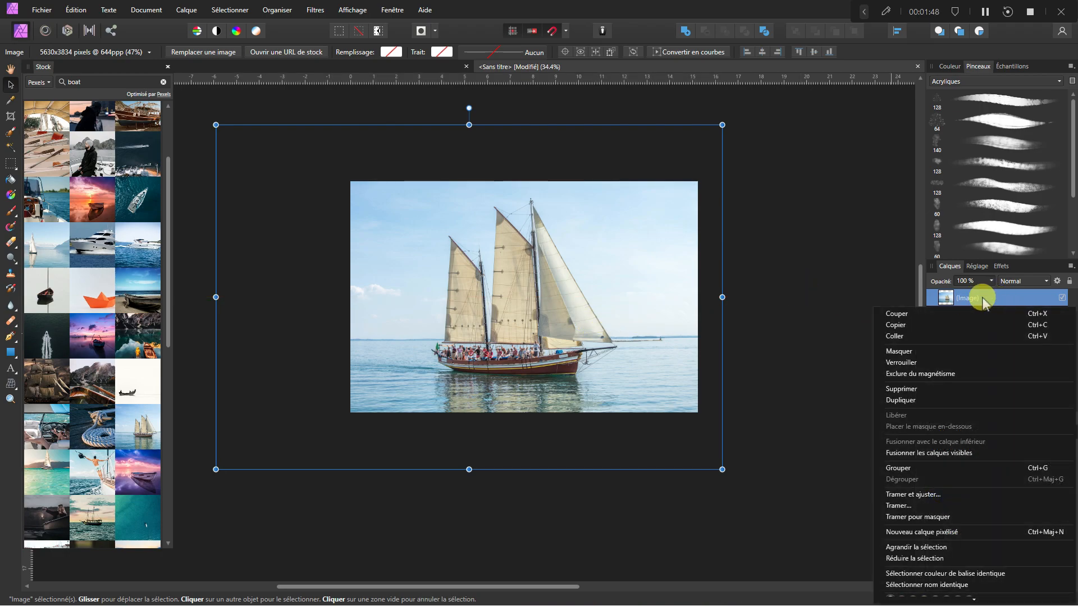
click(965, 497)
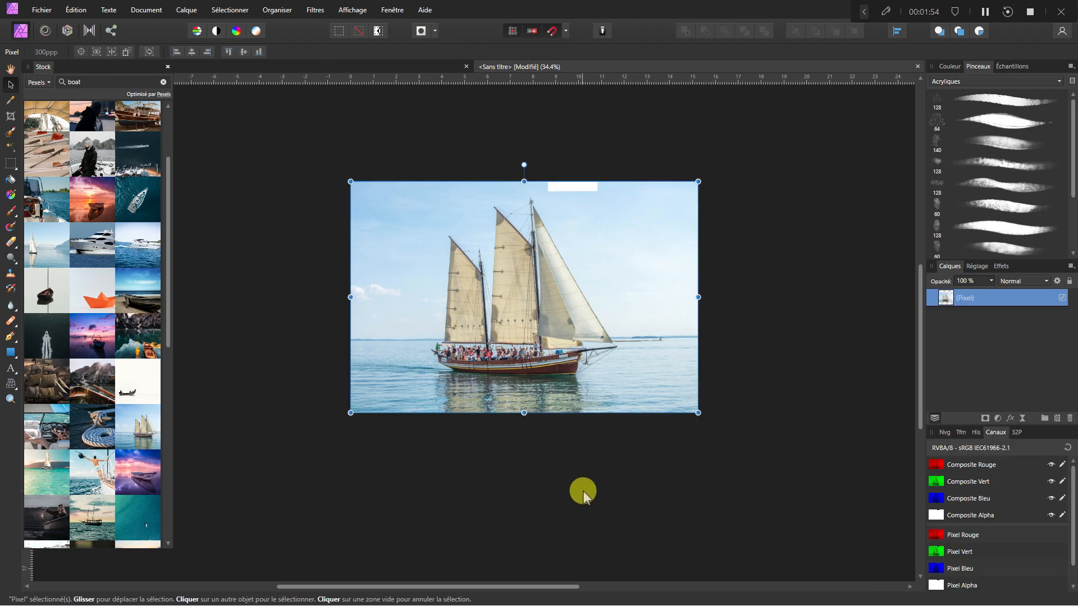
scroll(564, 317, up, 1)
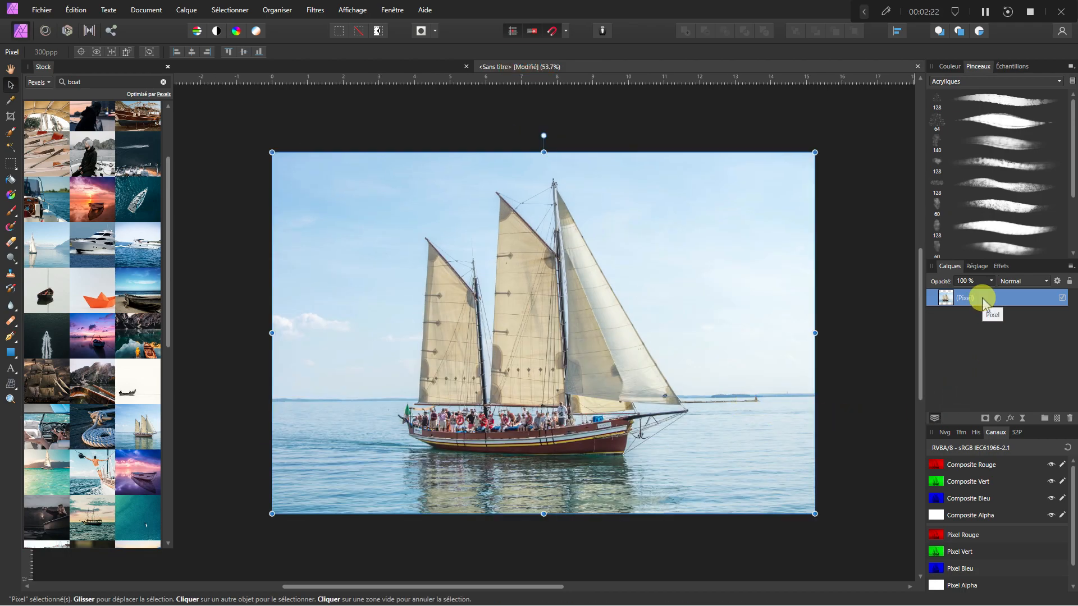
Step: Duplicate the ship pixel layer twice
key(ctrl)
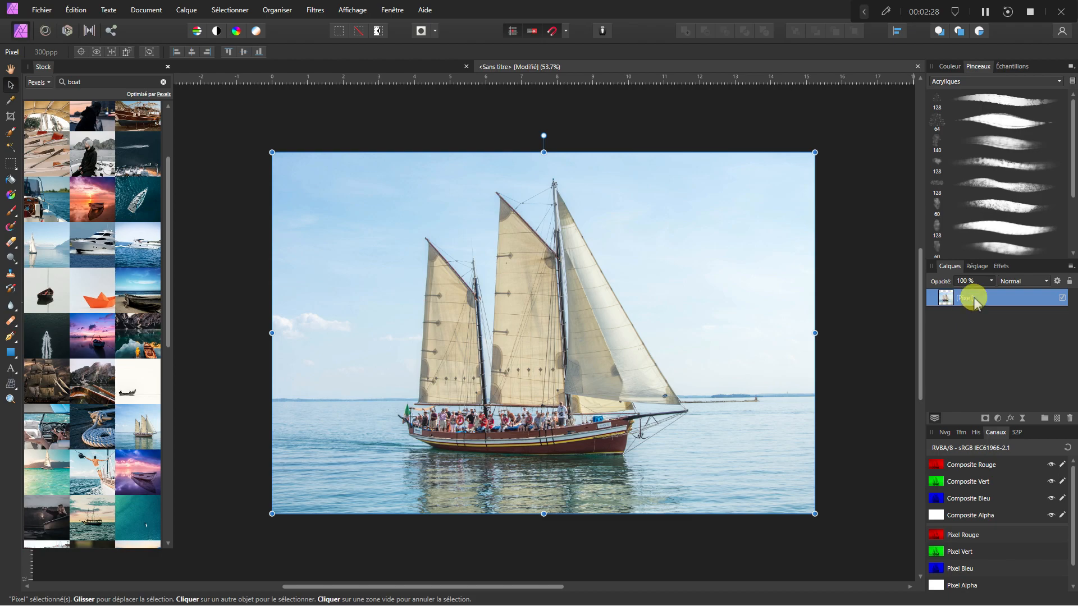
key(ctrl)
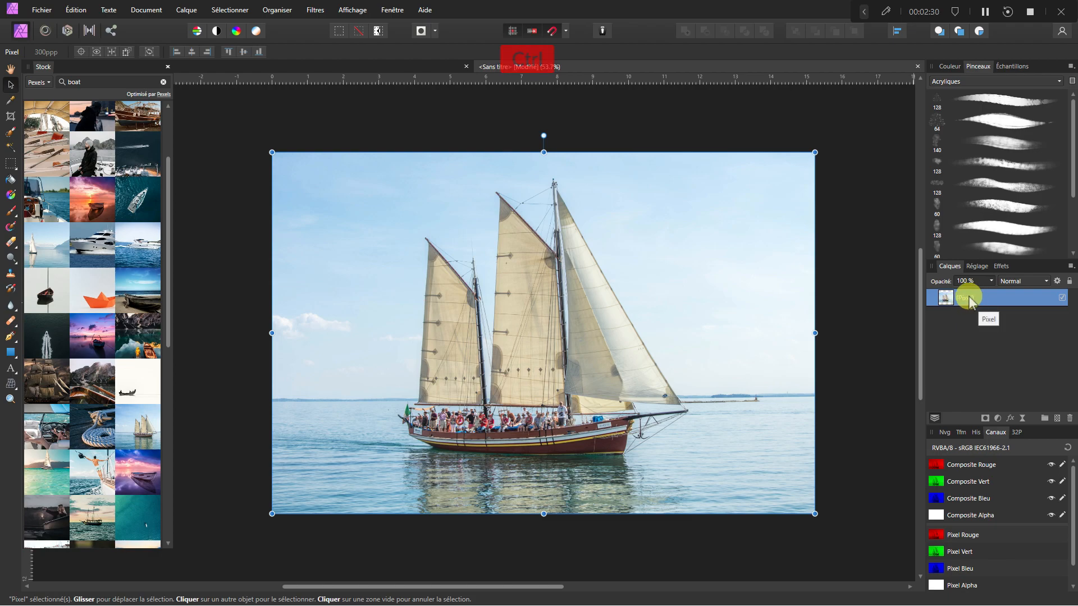
key(ctrl+j)
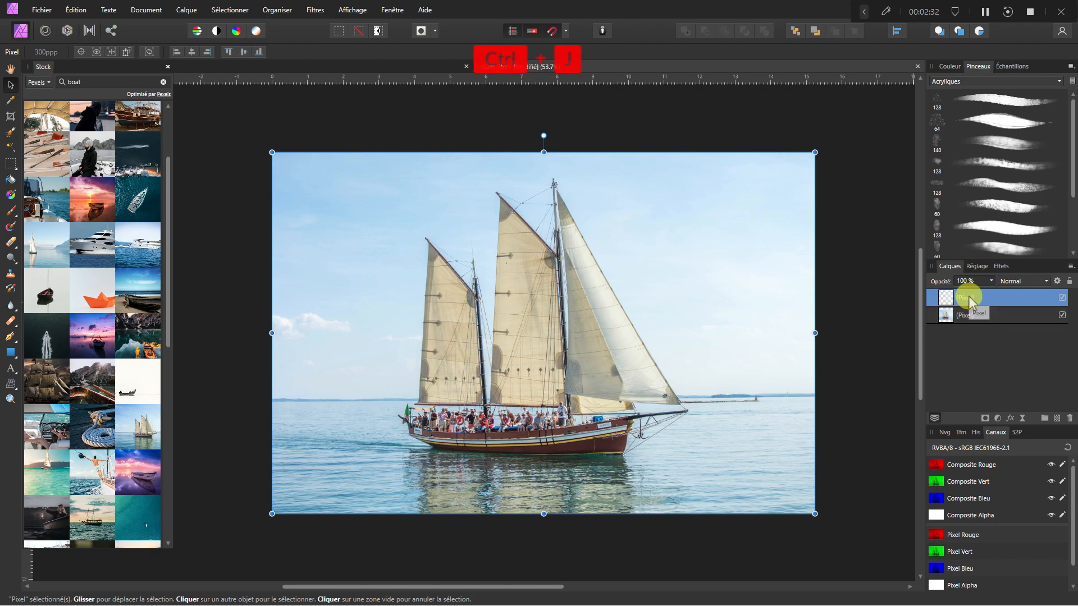
key(ctrl+j)
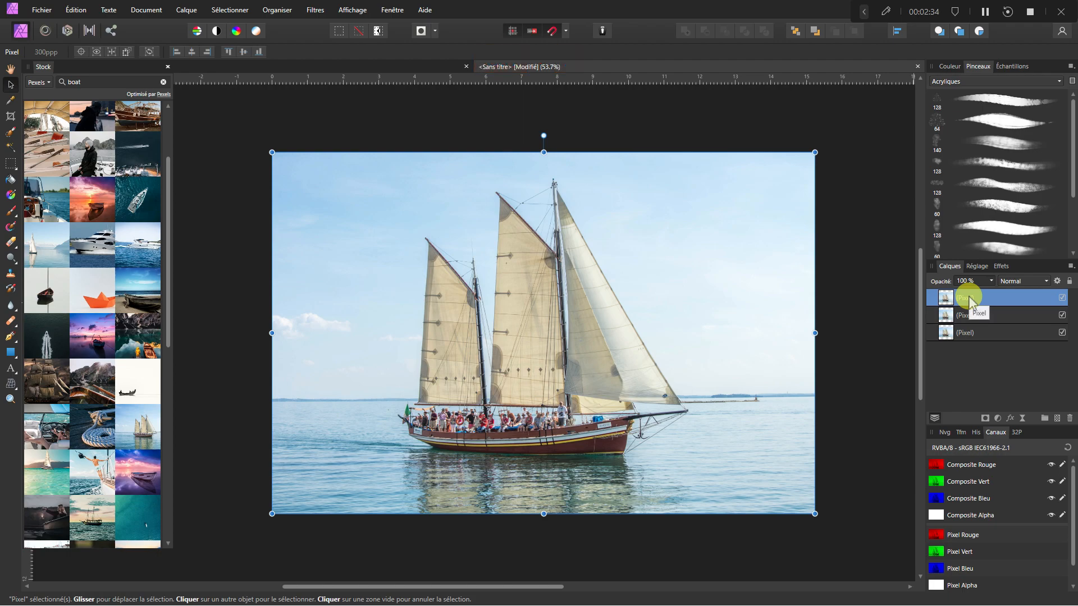
Step: Hide the lowest pixel layer, rename it "original" and lock it
click(1019, 337)
click(1061, 333)
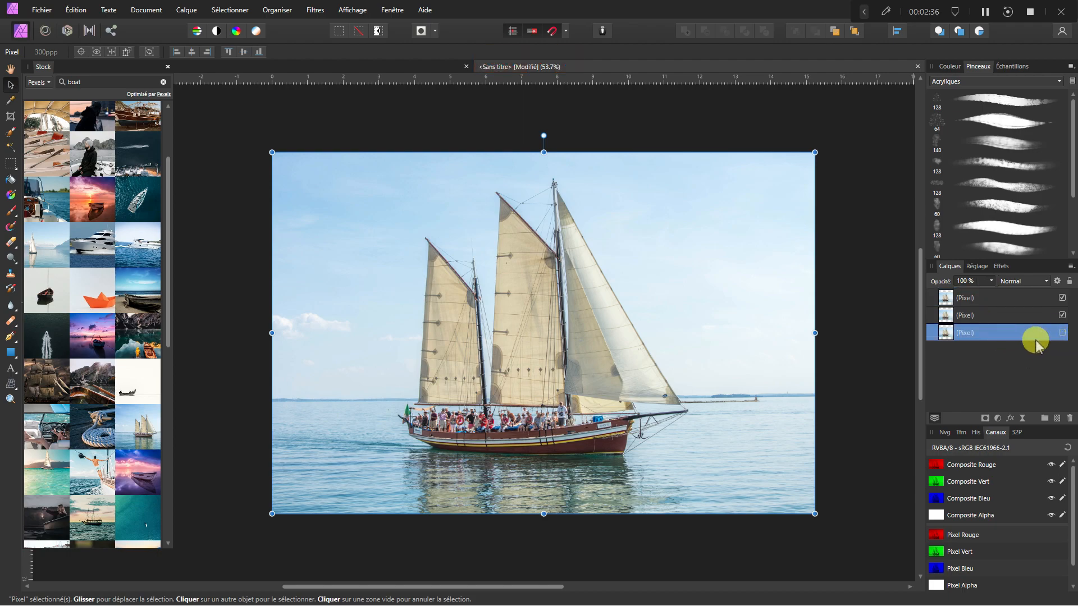
double_click(967, 334)
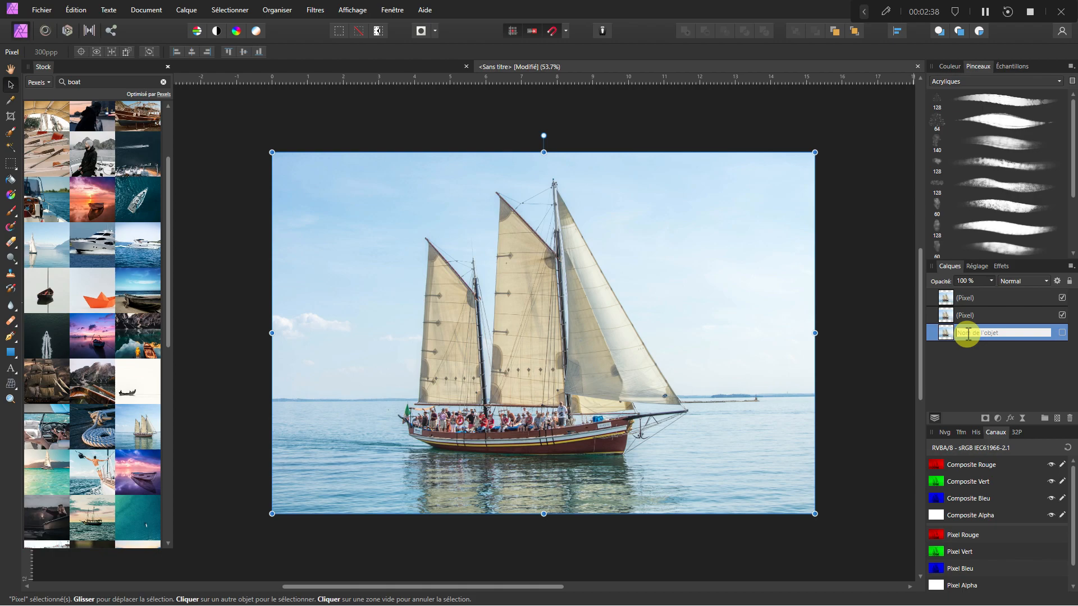
text(original)
key(Return)
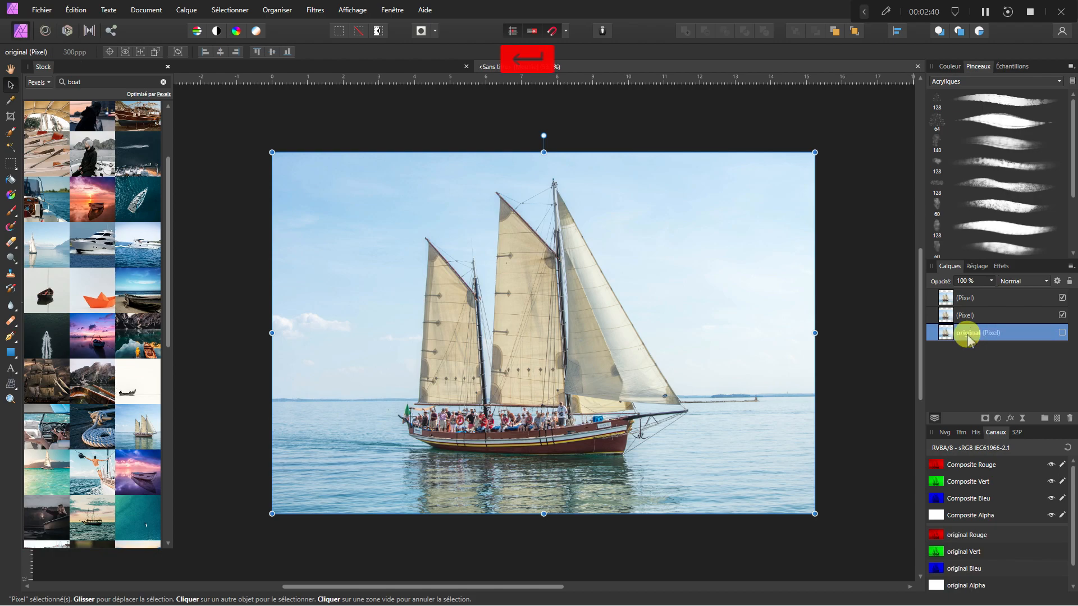
click(1069, 281)
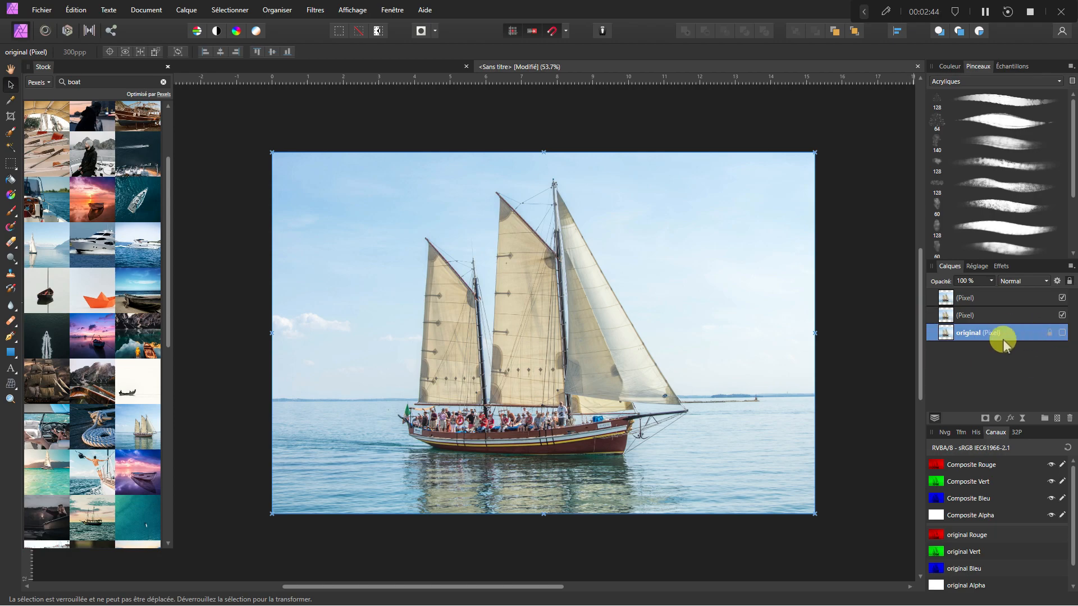
Step: Rename the middle pixel layer "Flou"
click(983, 316)
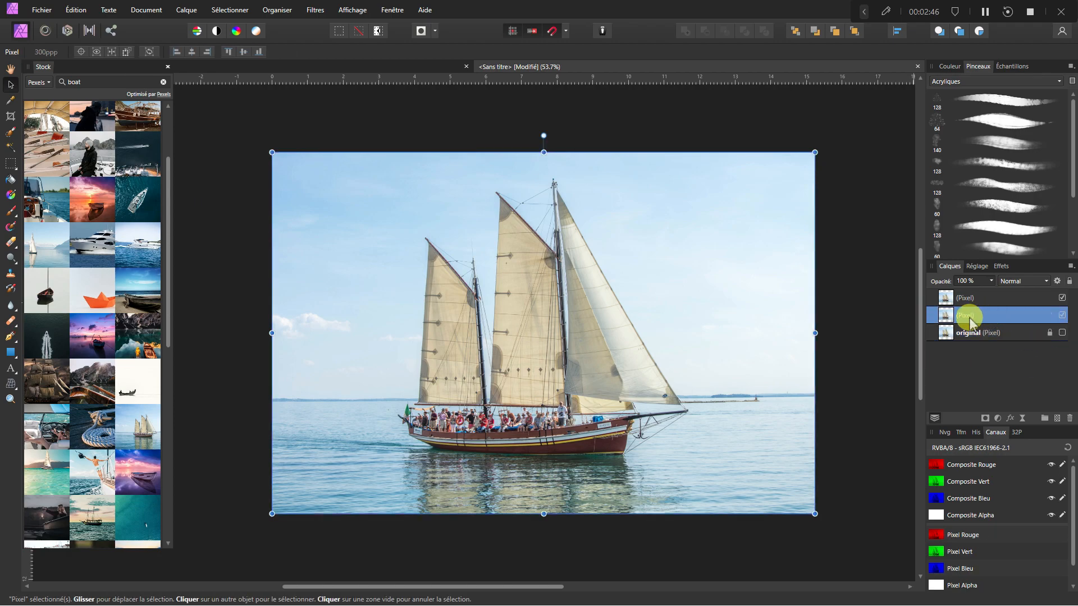
double_click(967, 316)
text(Flou)
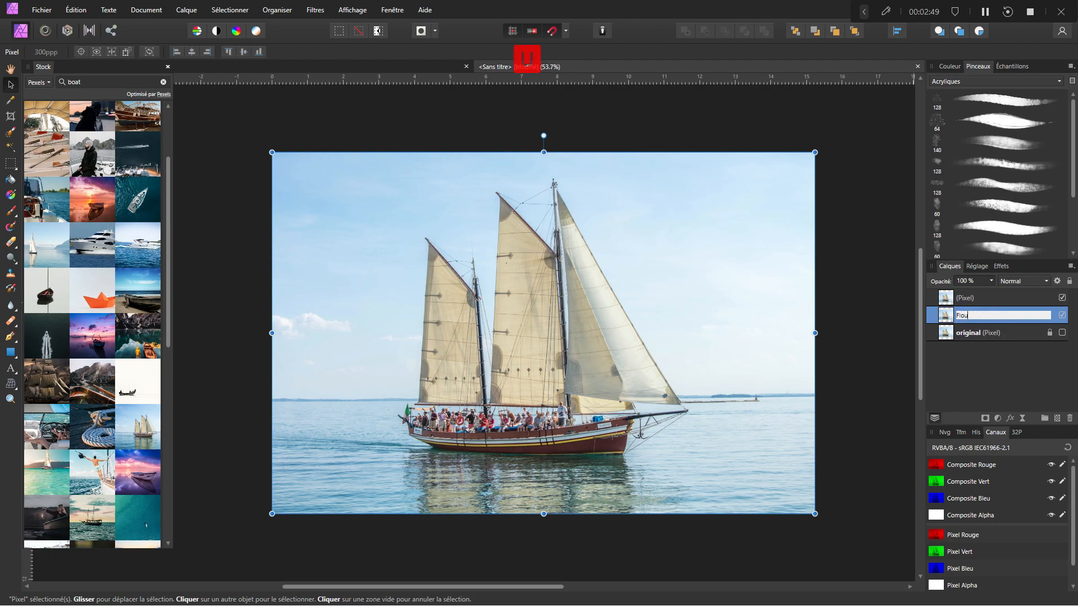
key(Return)
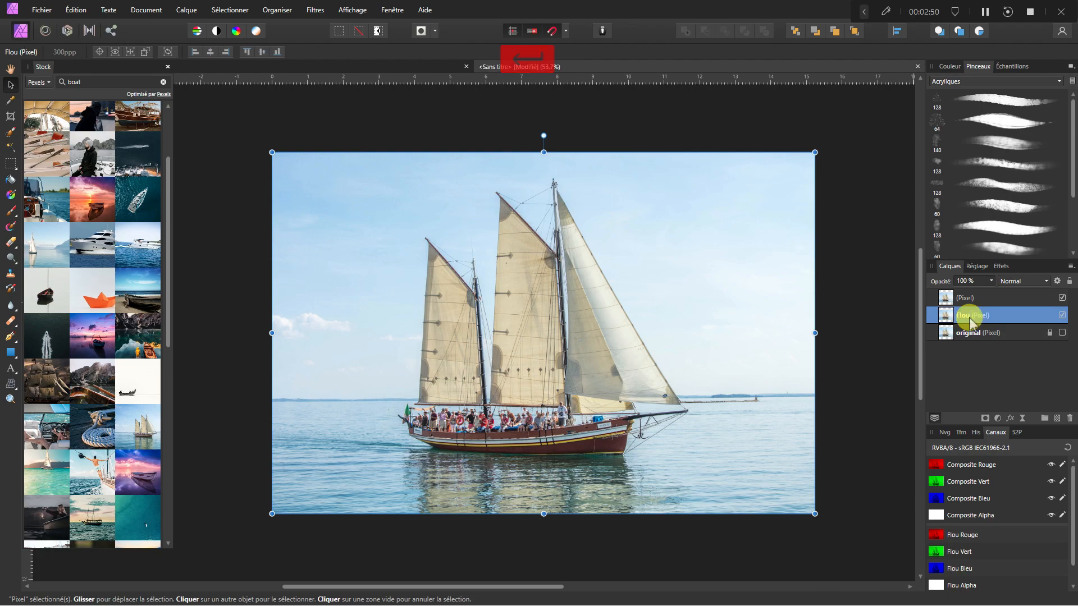
Step: Rename the uppermost pixel layer "esquisse"
double_click(966, 297)
text(s)
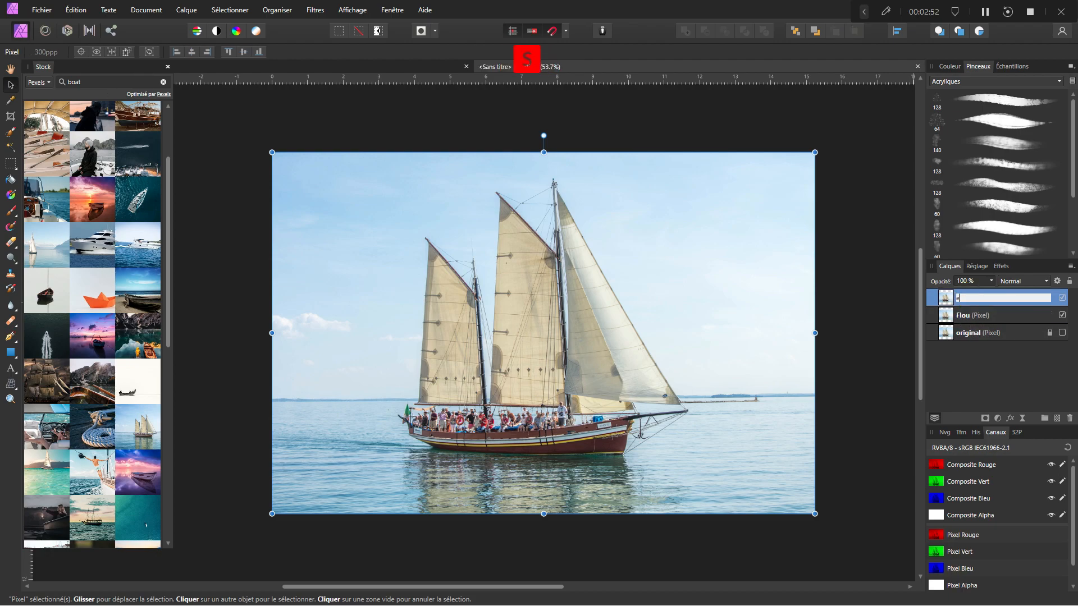
text(squisse)
key(Return)
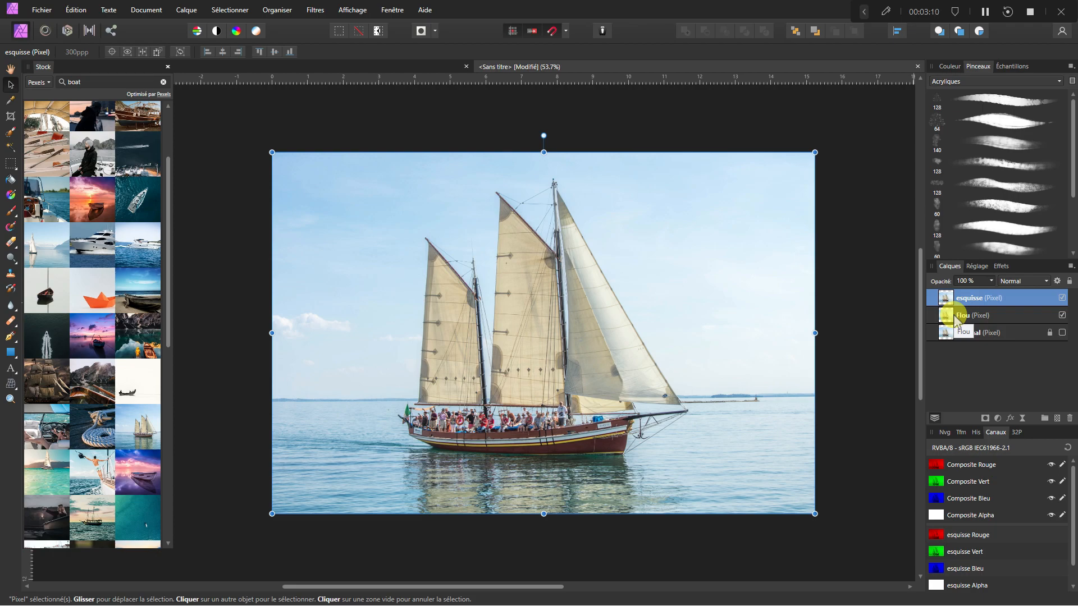
Step: Hide the "Flou" layer and make "esquisse" the active layer
click(1062, 316)
double_click(1033, 296)
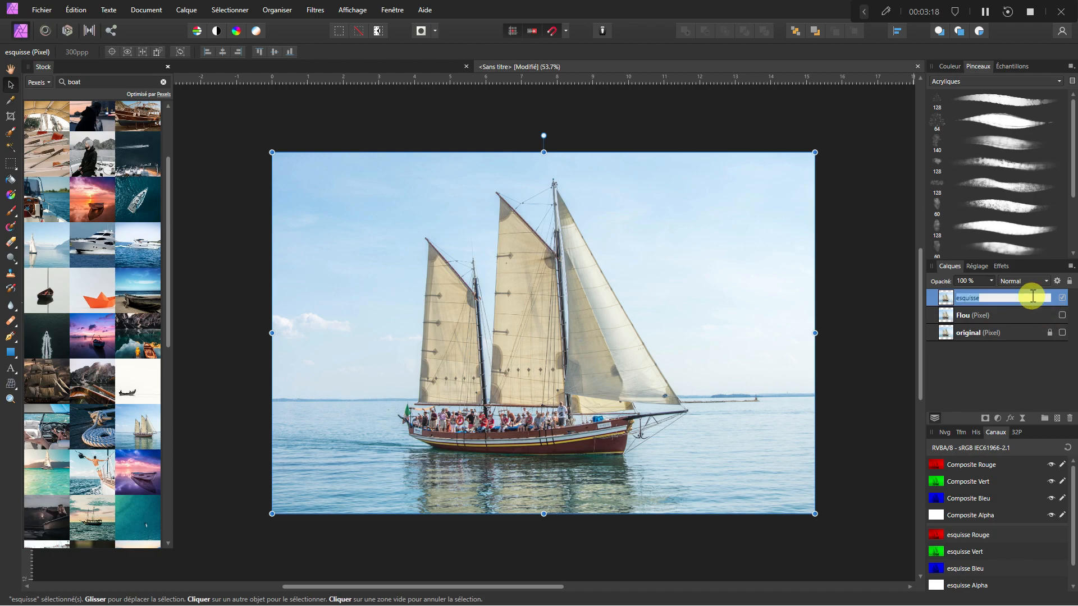
click(949, 313)
click(948, 302)
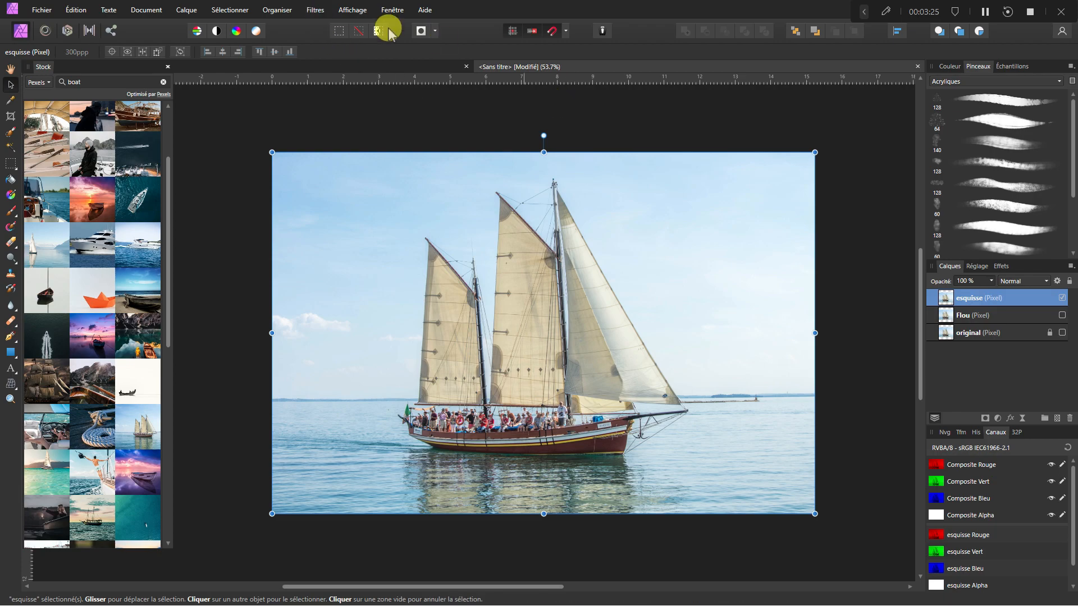
Step: Apply edge detection (Détection de bord) to the "esquisse" layer and invert its colours into a line drawing on white
click(316, 11)
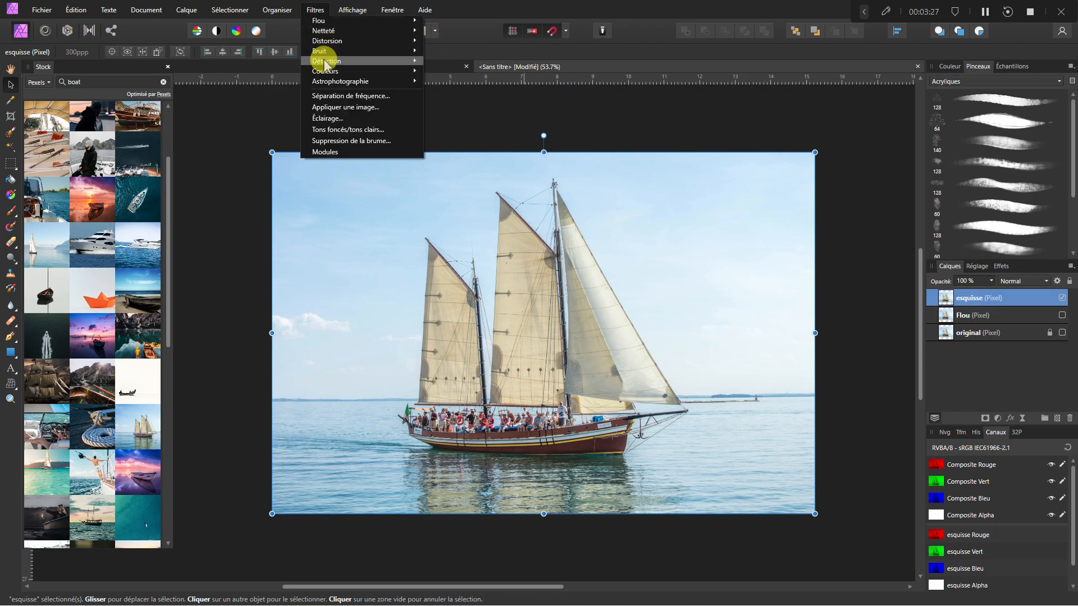
mouse_move(325, 63)
click(443, 62)
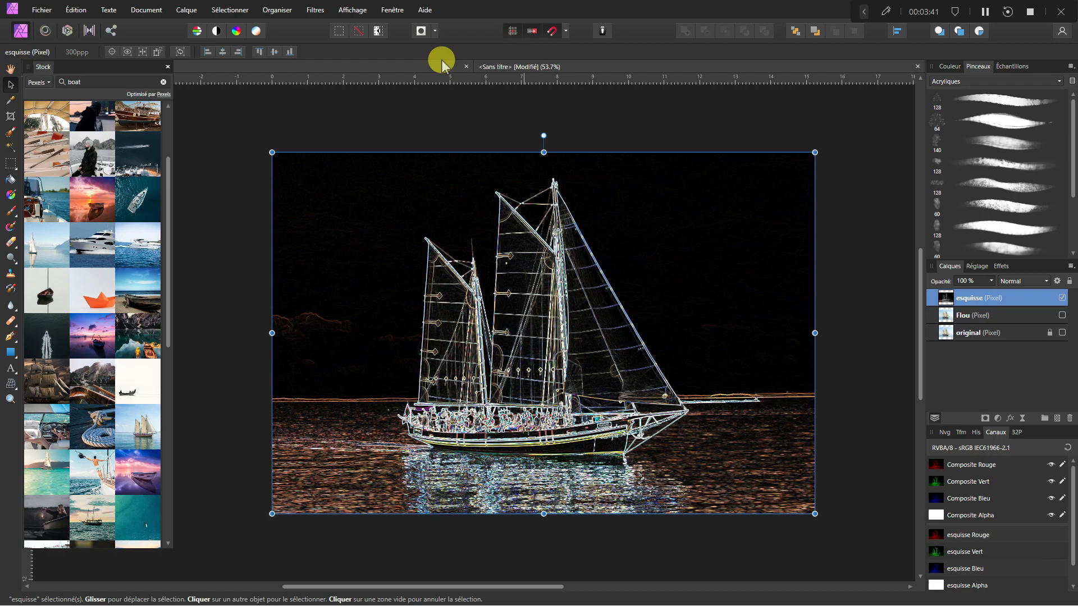
click(188, 10)
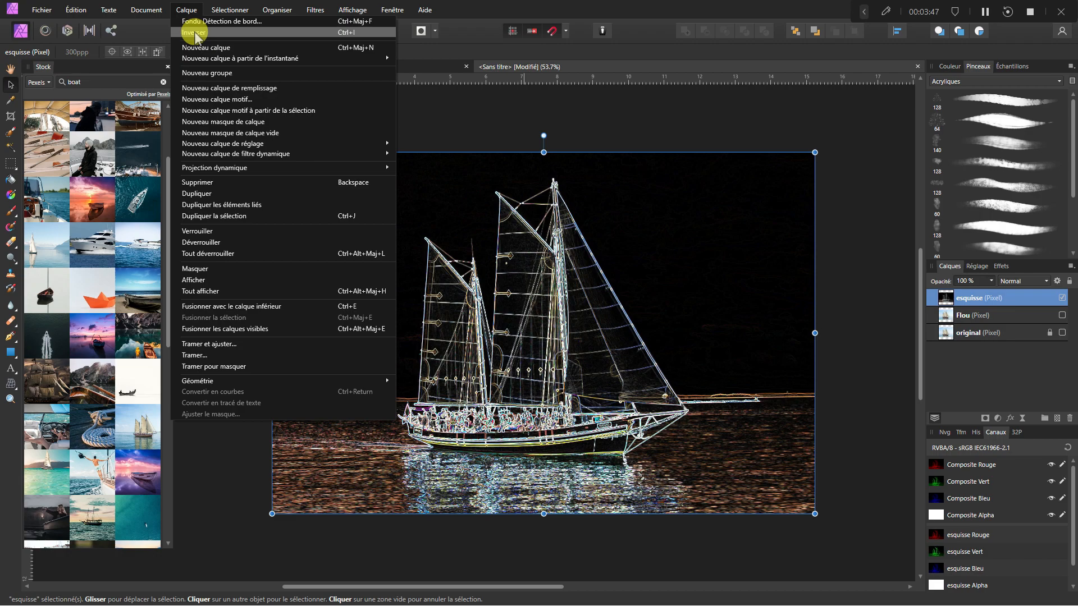
click(193, 33)
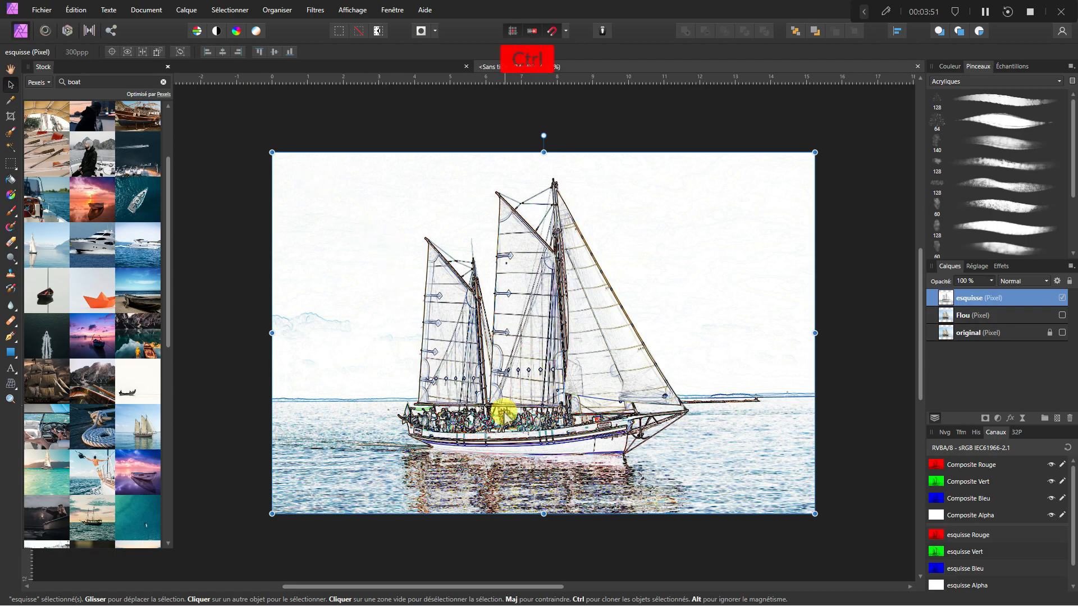
Step: Examine the line drawing up close around the hull, passengers, sails and water
scroll(500, 412, up, 5)
scroll(505, 415, down, 2)
scroll(561, 412, up, 1)
scroll(569, 413, down, 2)
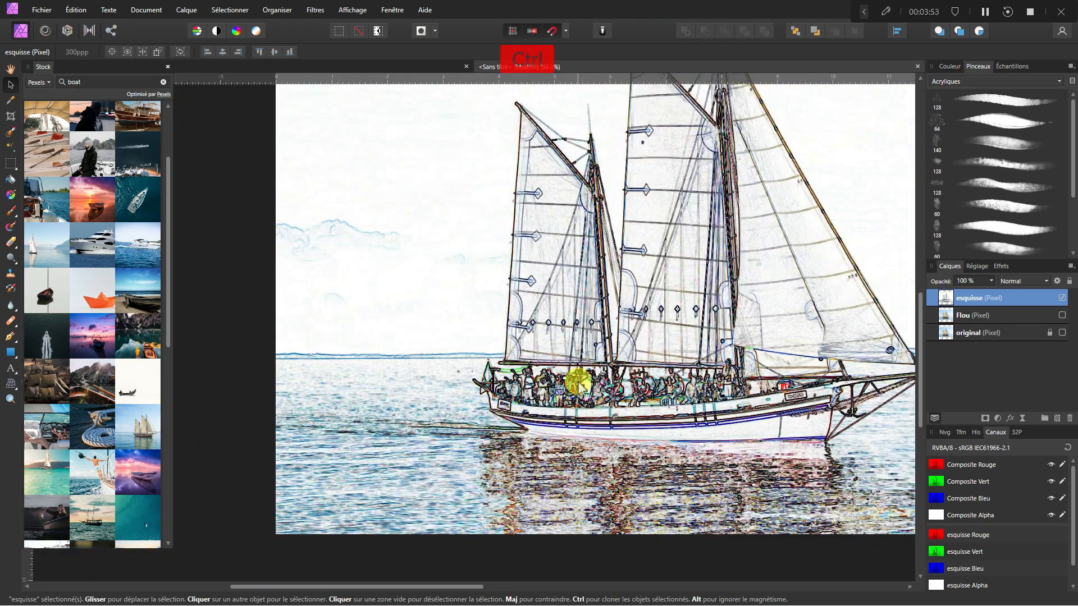
scroll(482, 445, up, 4)
scroll(414, 325, down, 5)
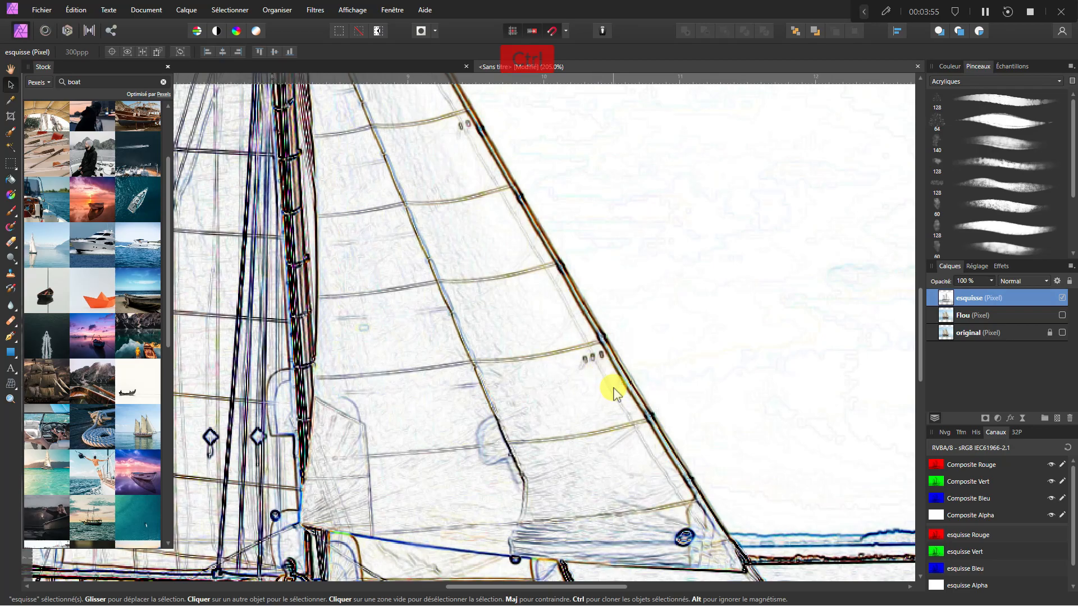
scroll(508, 300, down, 4)
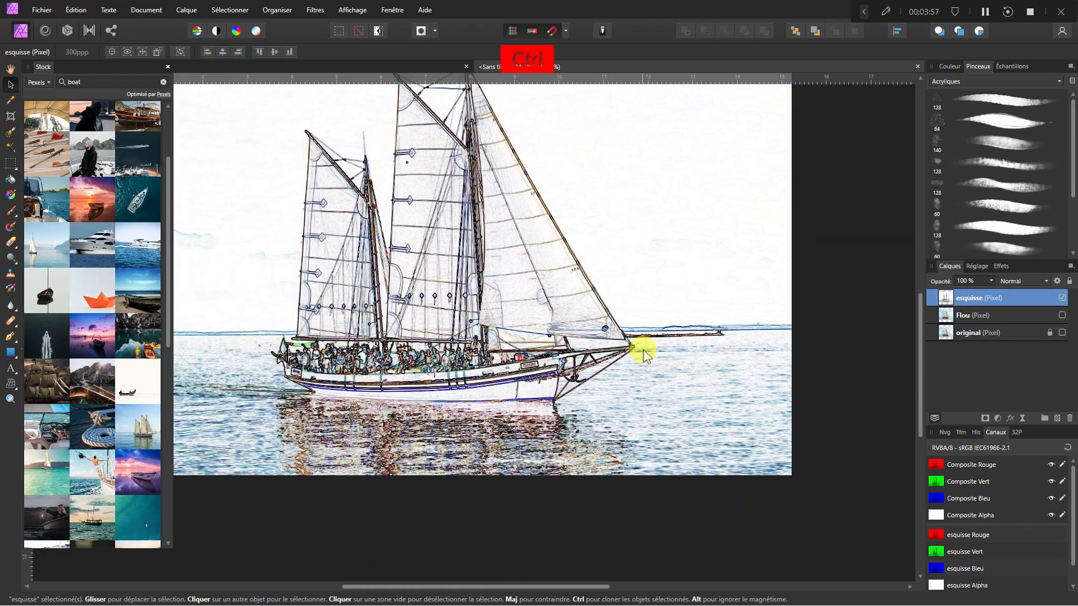
scroll(541, 346, up, 1)
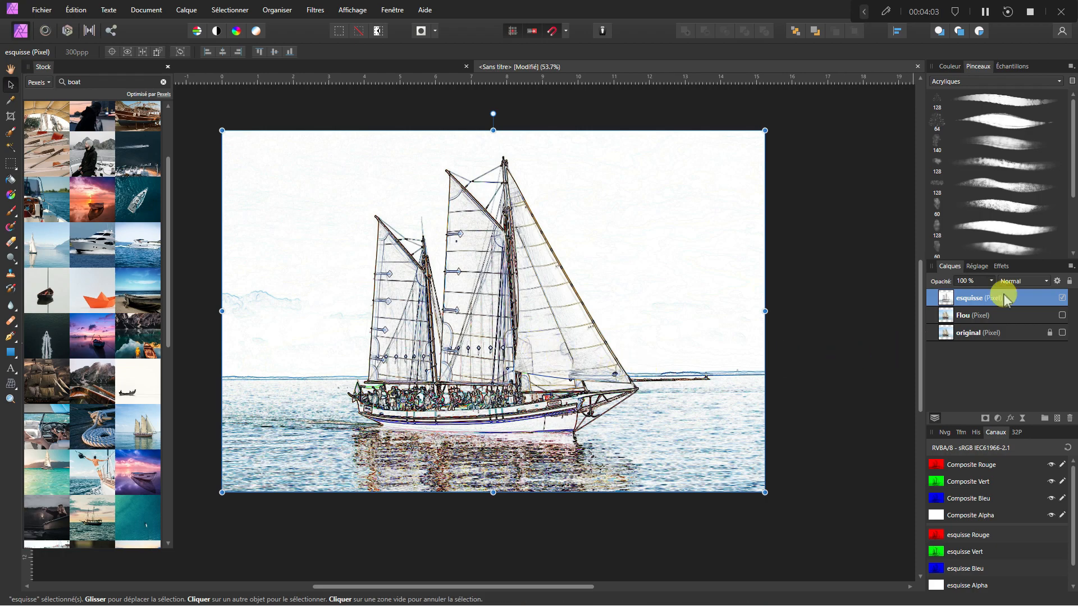
Step: Hide the "esquisse" layer, then show the "Flou" layer and make it active
click(1062, 298)
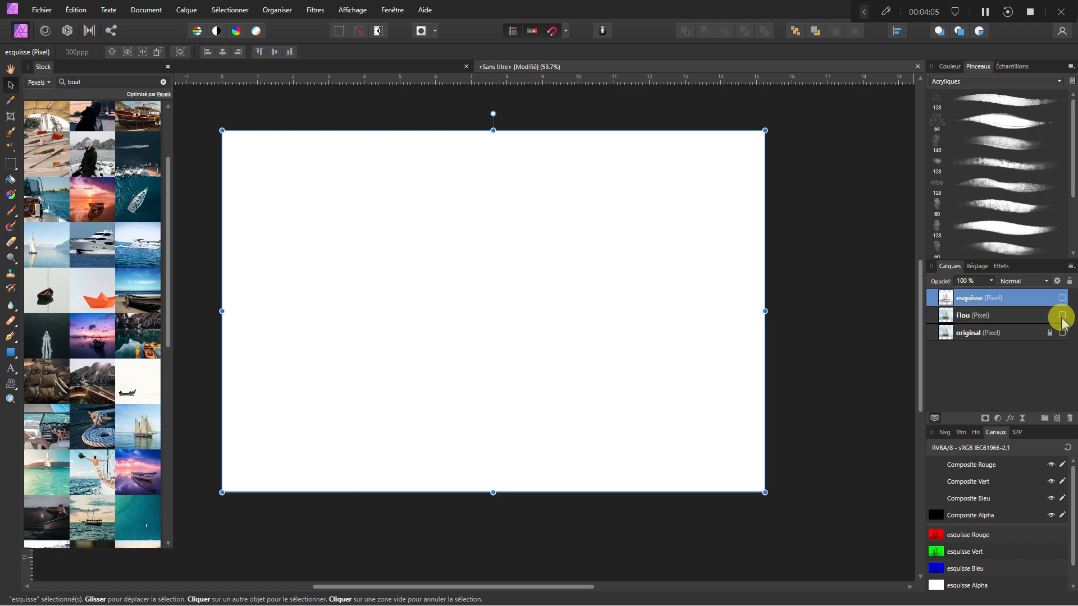
click(1062, 315)
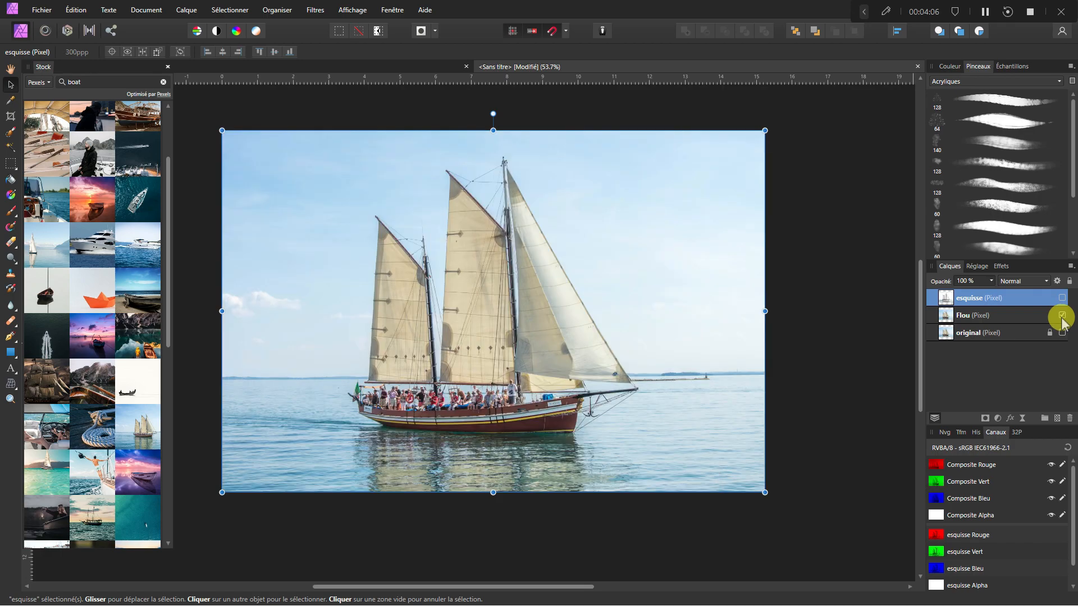
click(1001, 318)
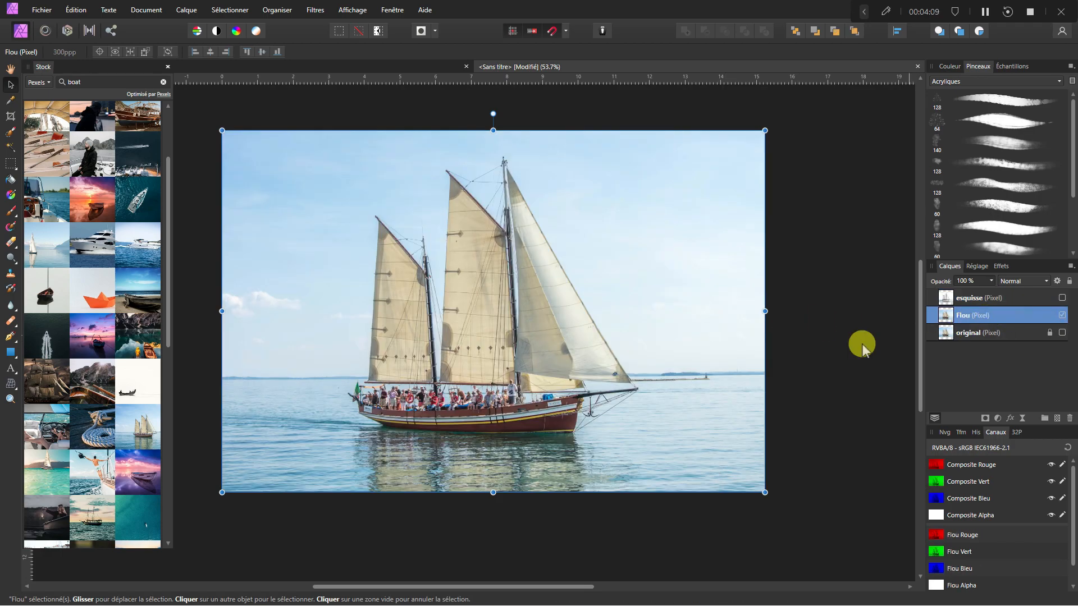
Step: Add a live Gaussian blur filter (Flou gaussien) with a radius of about 1 px to the "Flou" layer
click(186, 10)
mouse_move(245, 150)
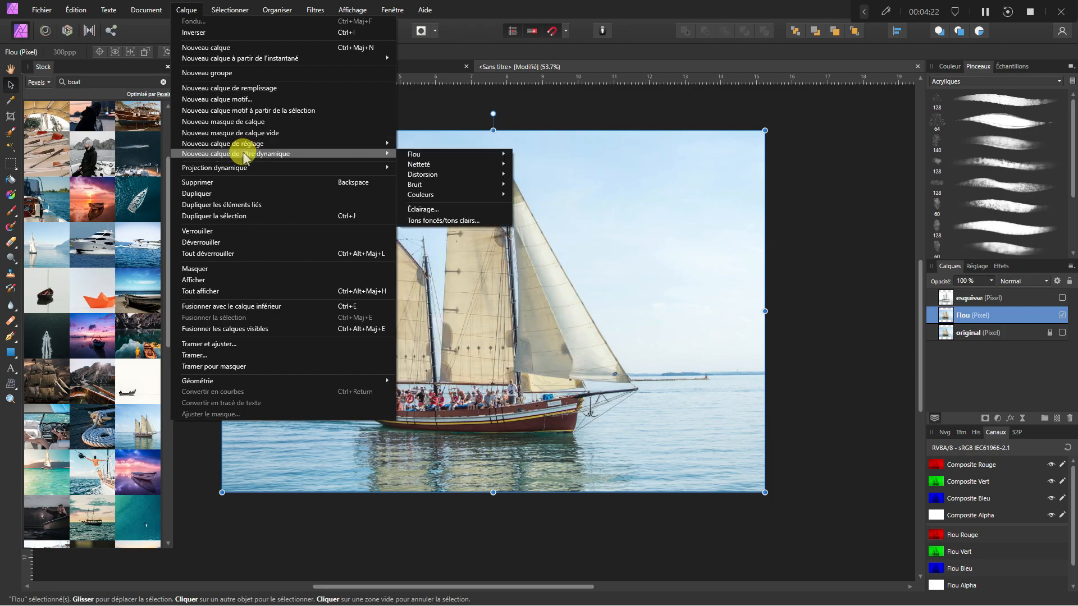
mouse_move(457, 154)
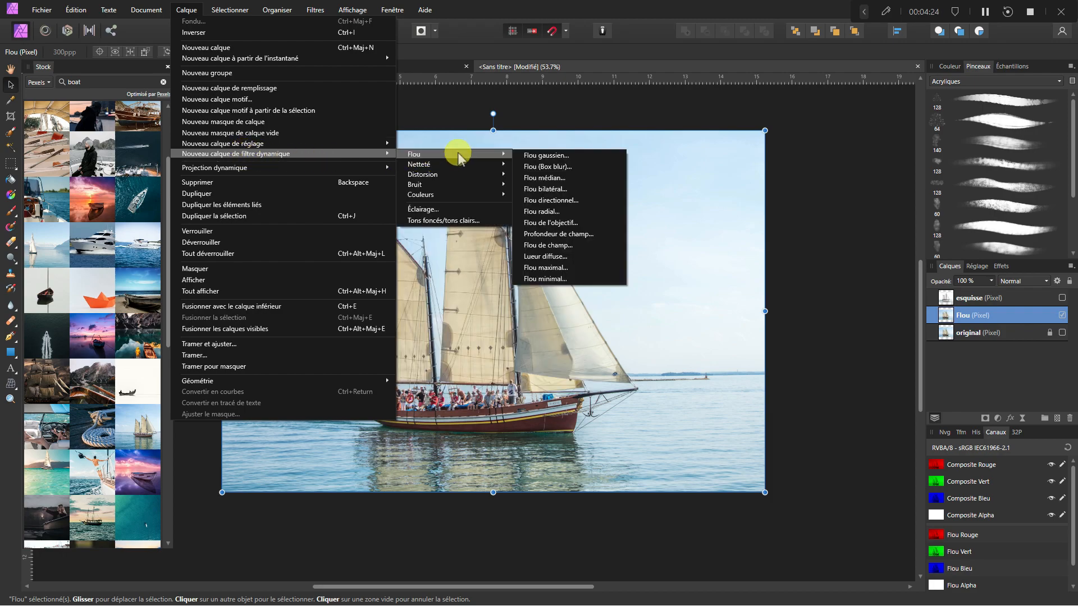
click(528, 157)
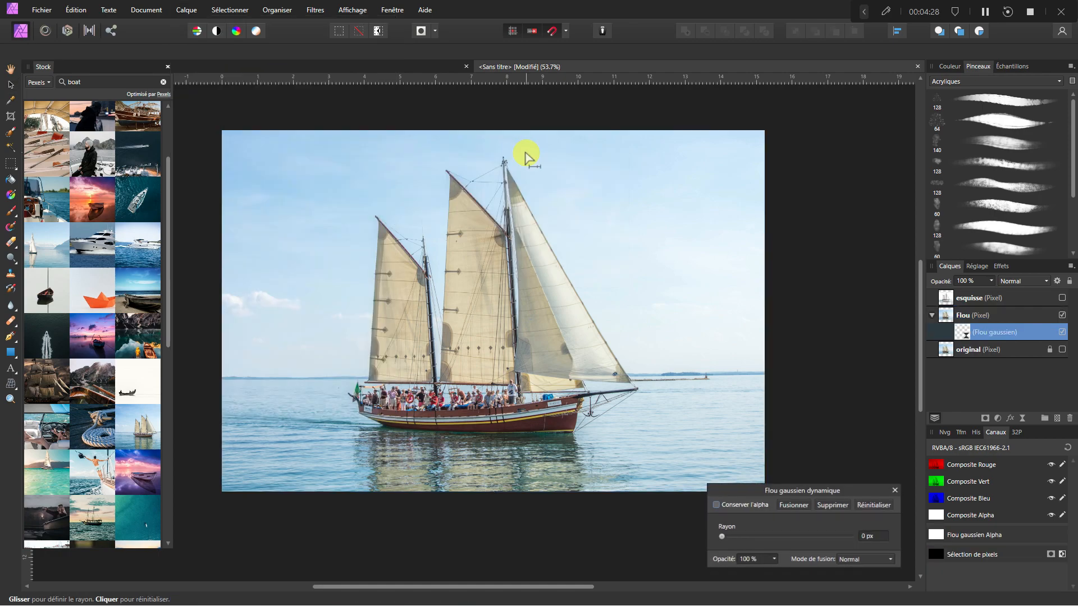
drag(726, 535, 735, 538)
drag(762, 535, 750, 538)
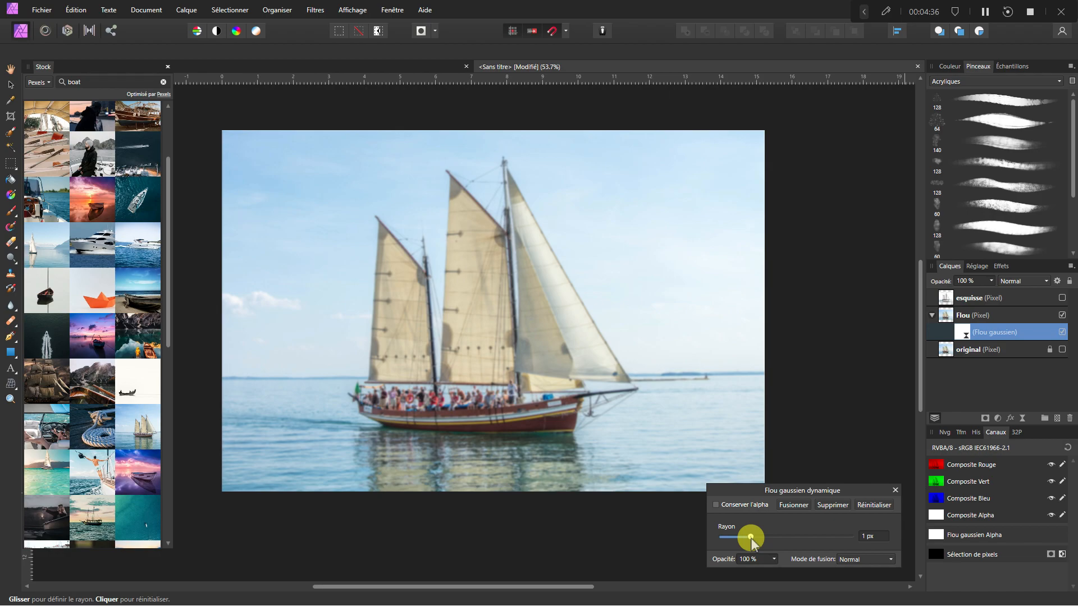
mouse_move(751, 537)
mouse_down()
mouse_move(799, 534)
mouse_move(746, 540)
mouse_up()
drag(746, 539, 750, 539)
key(v)
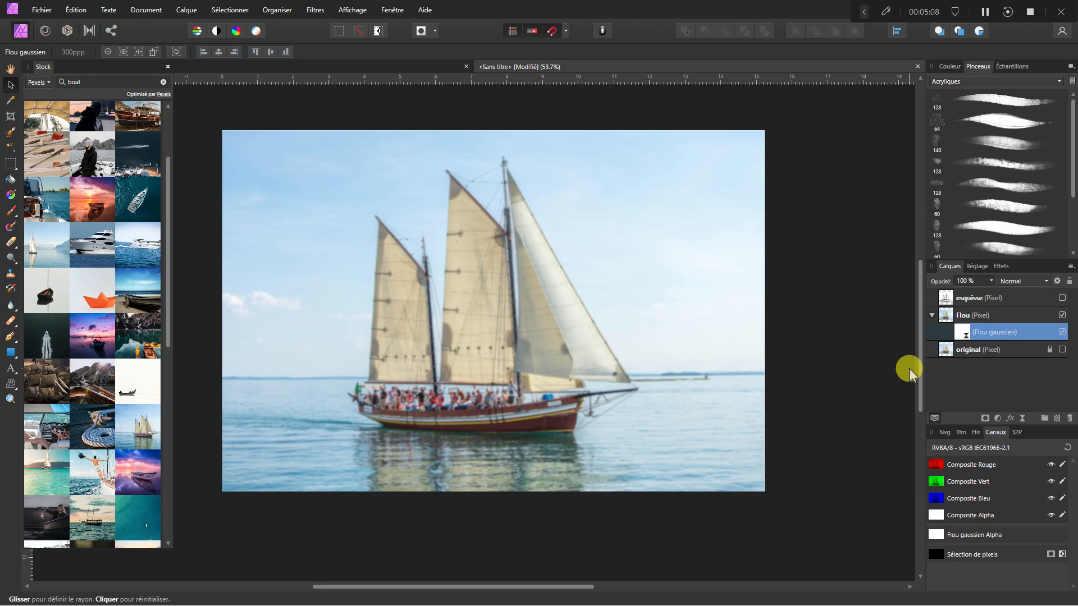
Step: Add a TSI adjustment layer with hue shift -13,7°, saturation shift 29 % and luminosity shift -3 %
click(185, 10)
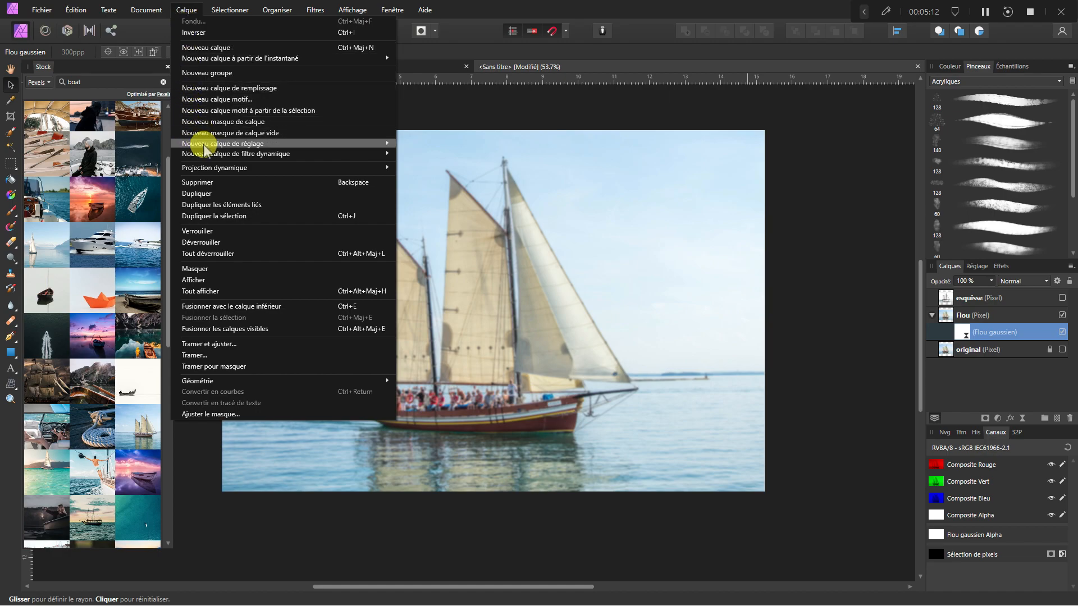
mouse_move(205, 145)
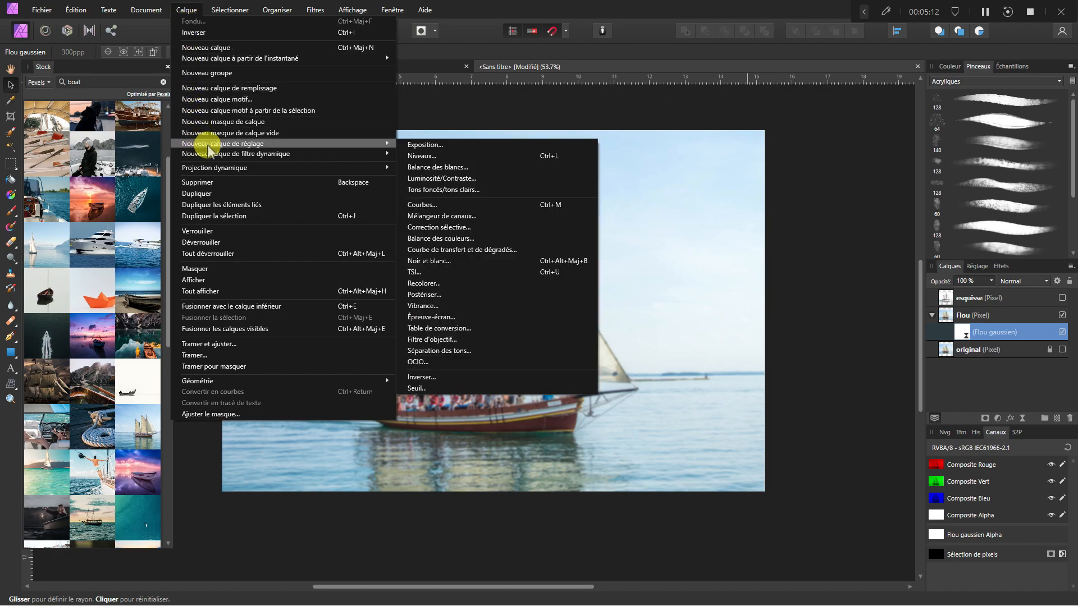
click(449, 269)
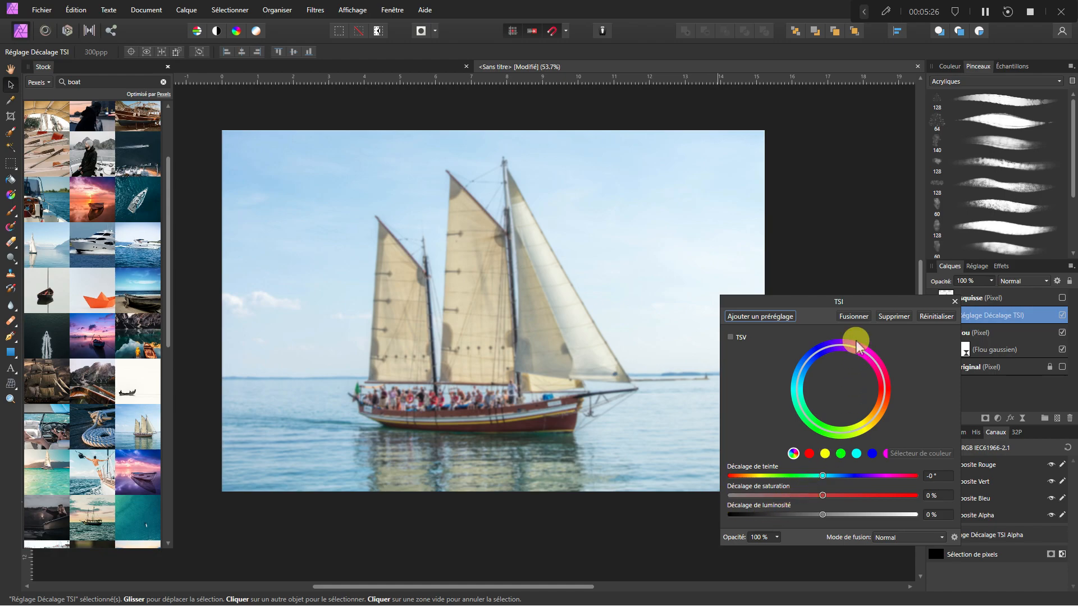
drag(823, 298, 740, 190)
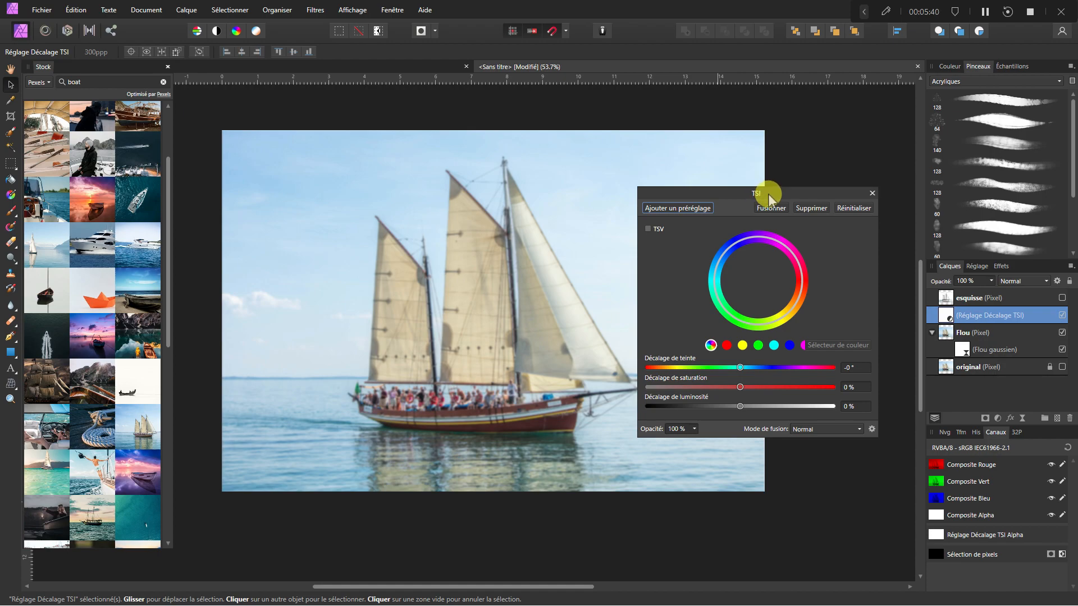
drag(762, 193, 755, 189)
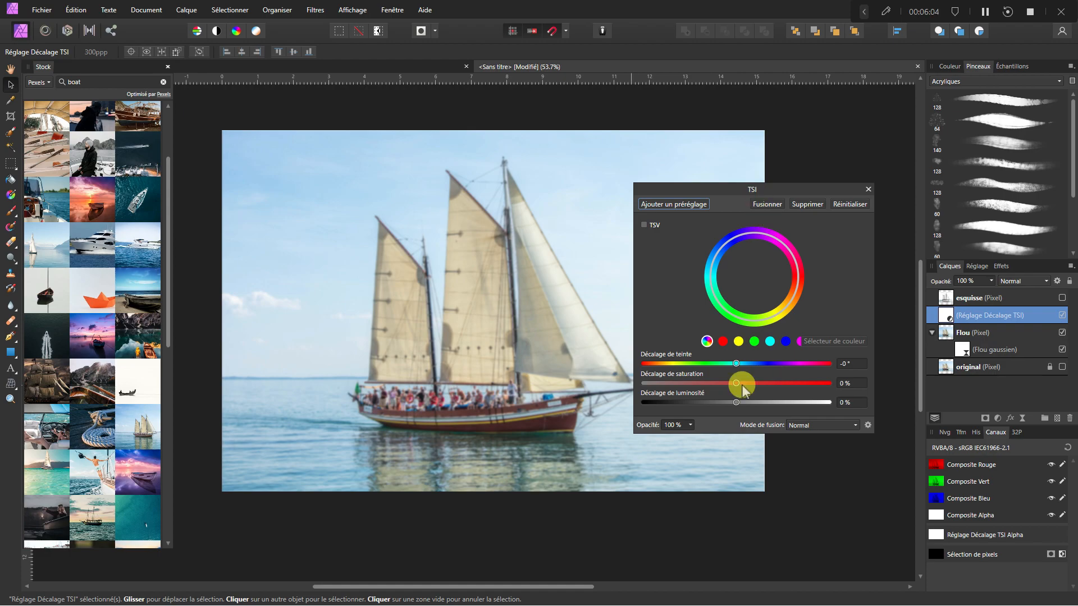
drag(736, 384, 763, 390)
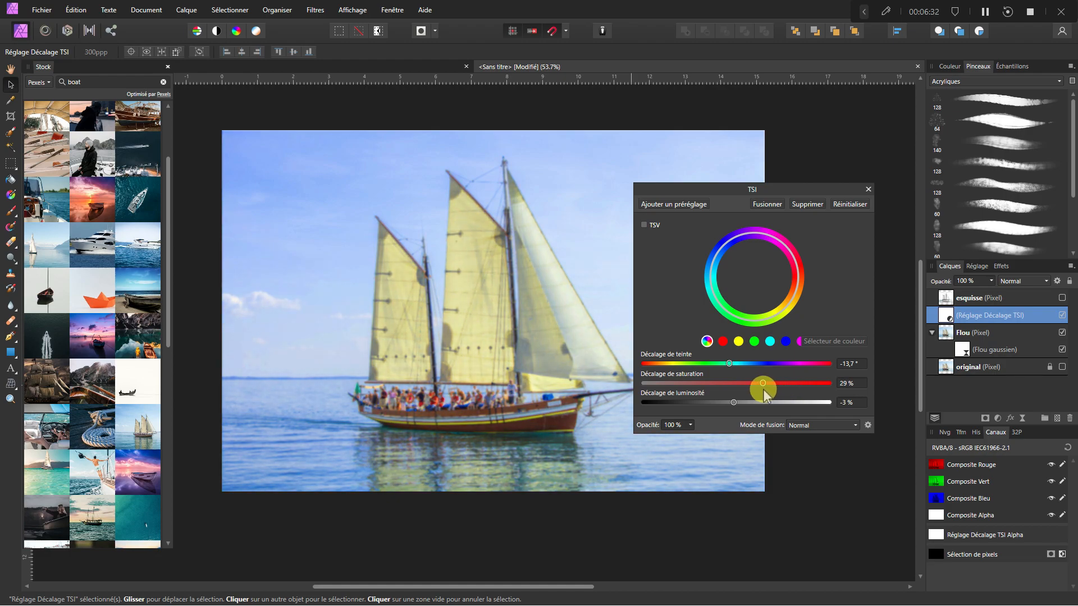
Step: Widen the TSI adjustment's yellow range and shift its hue 1,6°, saturation 2 % and luminosity -4 %
click(738, 342)
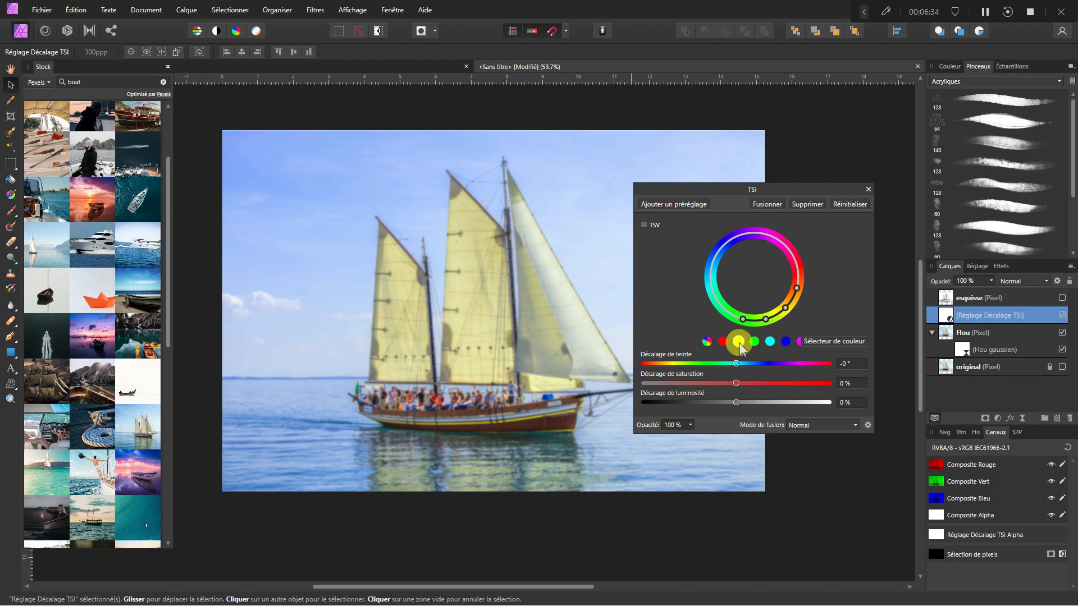
drag(750, 323, 715, 314)
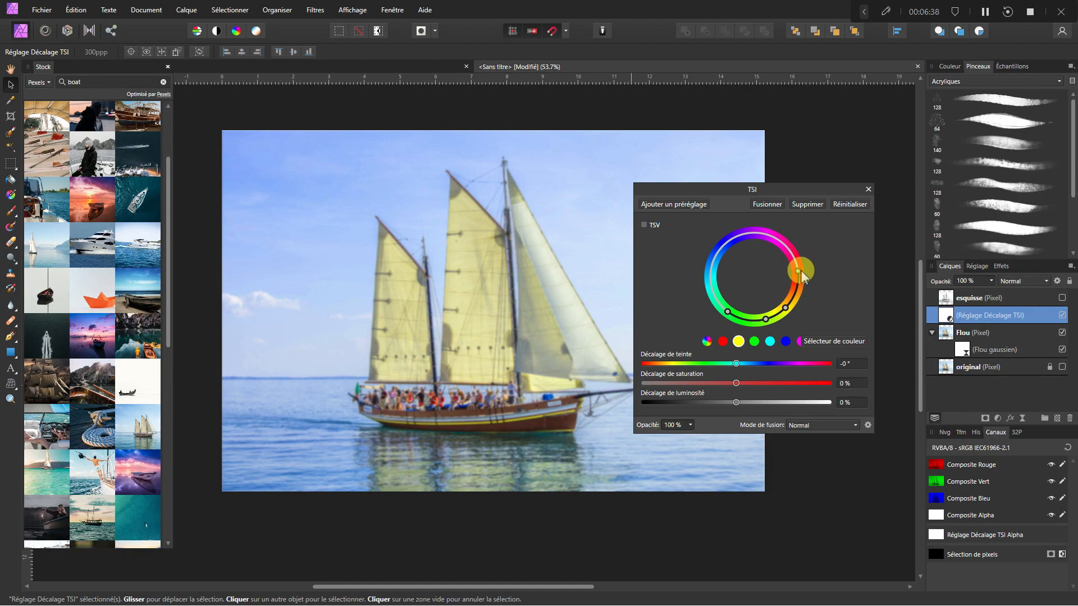
drag(766, 321, 748, 322)
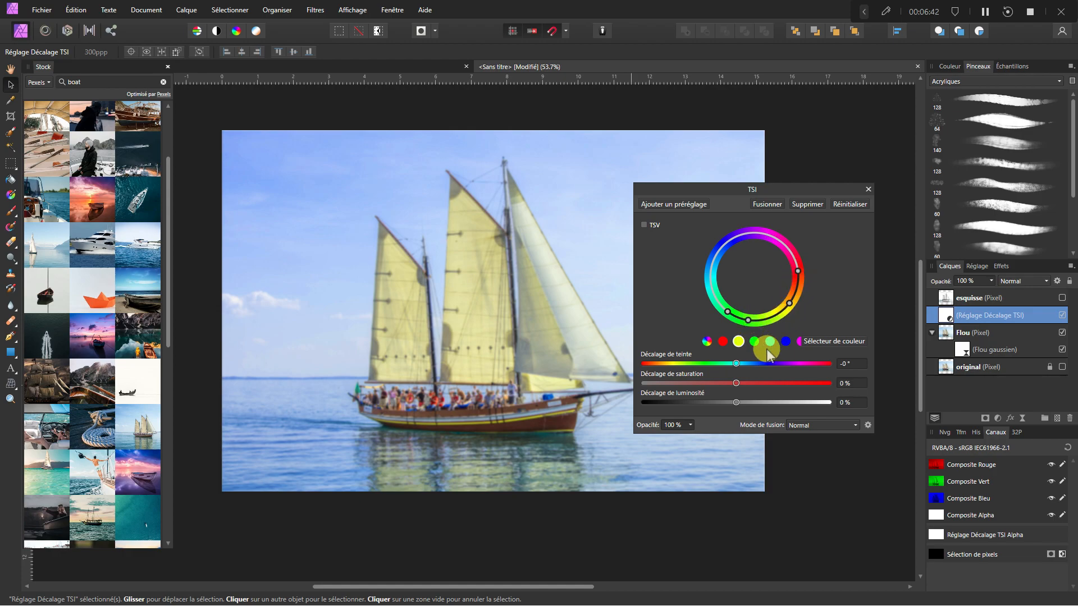
mouse_move(744, 403)
mouse_down()
mouse_move(773, 403)
mouse_move(694, 403)
mouse_move(750, 407)
mouse_move(732, 403)
mouse_up()
drag(736, 364, 739, 387)
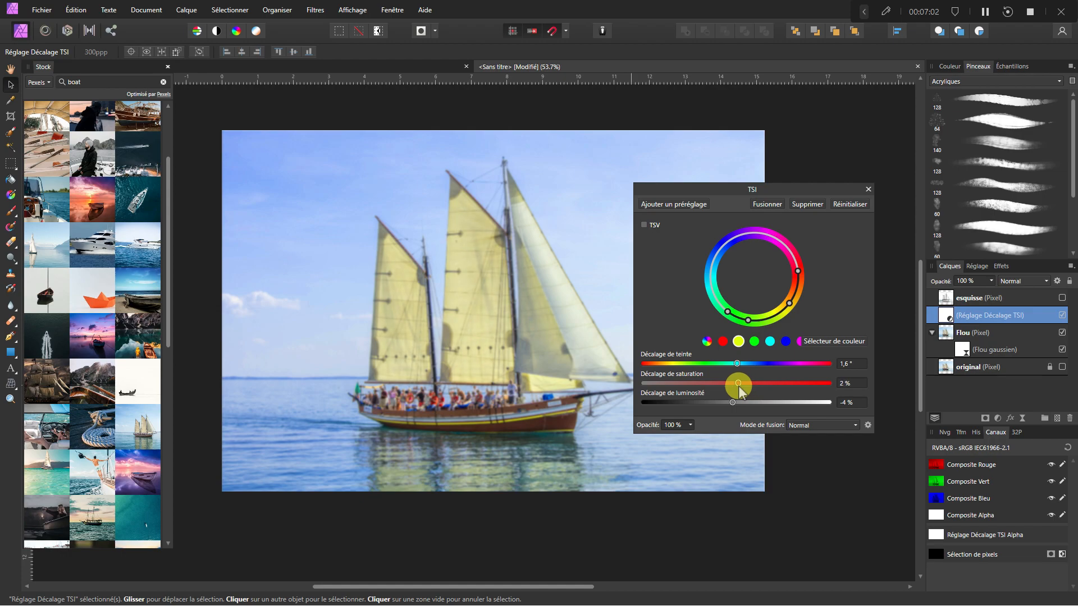
click(869, 189)
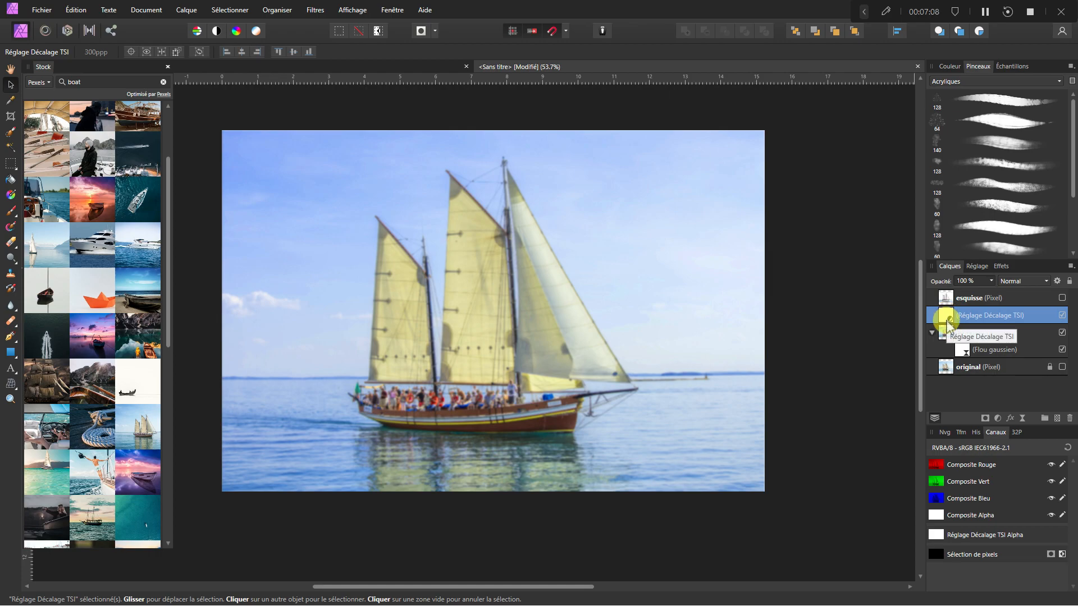
Step: Nest the TSI adjustment inside the "Flou" layer and collapse that layer's contents
mouse_move(948, 319)
mouse_down()
mouse_move(954, 341)
mouse_move(947, 333)
mouse_up()
click(932, 317)
Step: Show the "esquisse" layer and set its blend mode to Incrustation
click(983, 299)
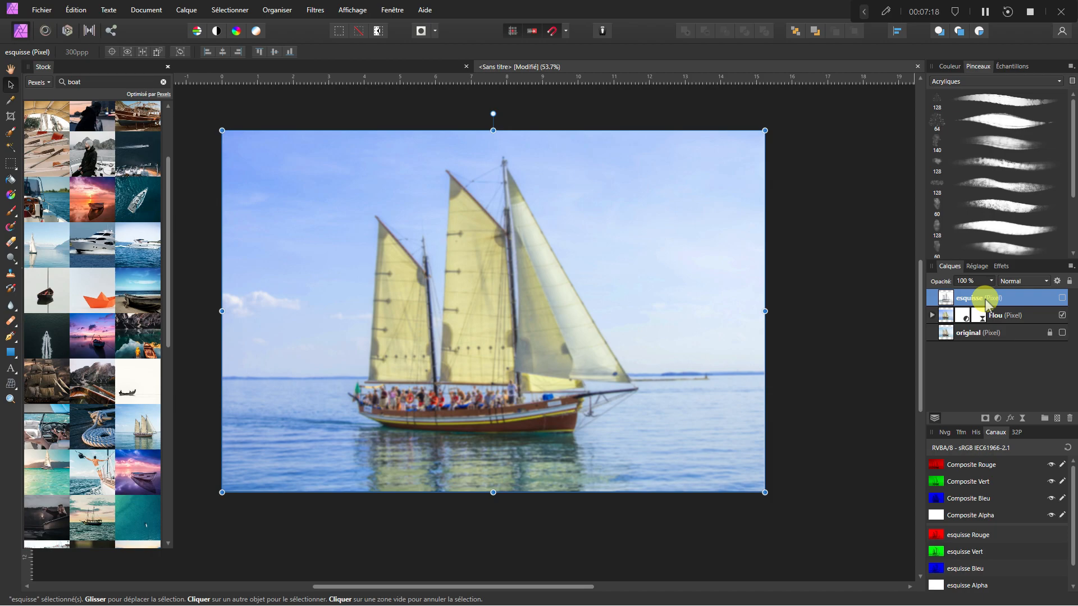
click(1062, 298)
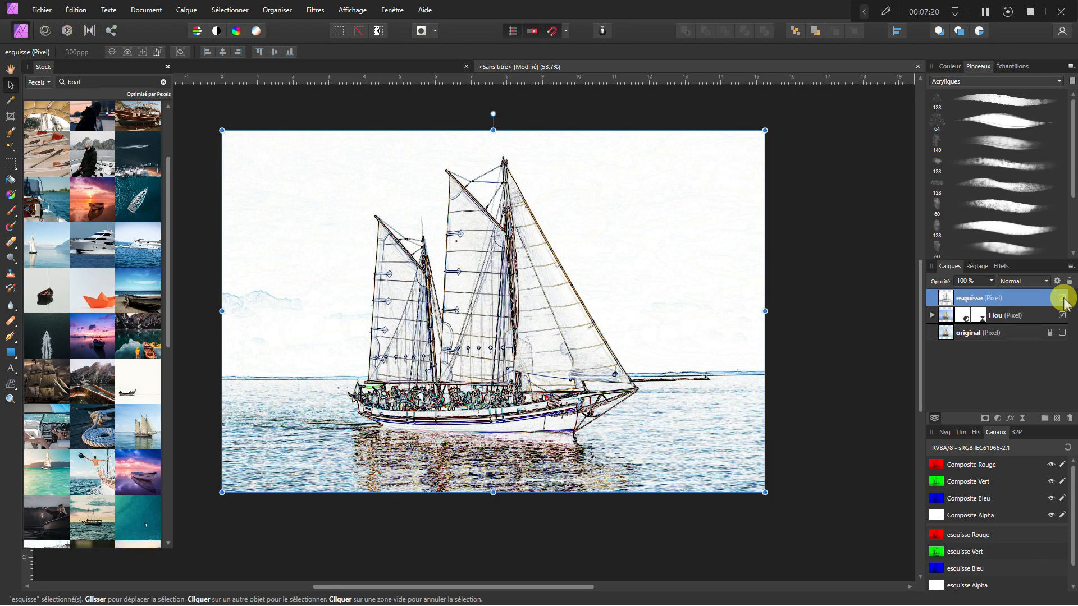
click(1021, 282)
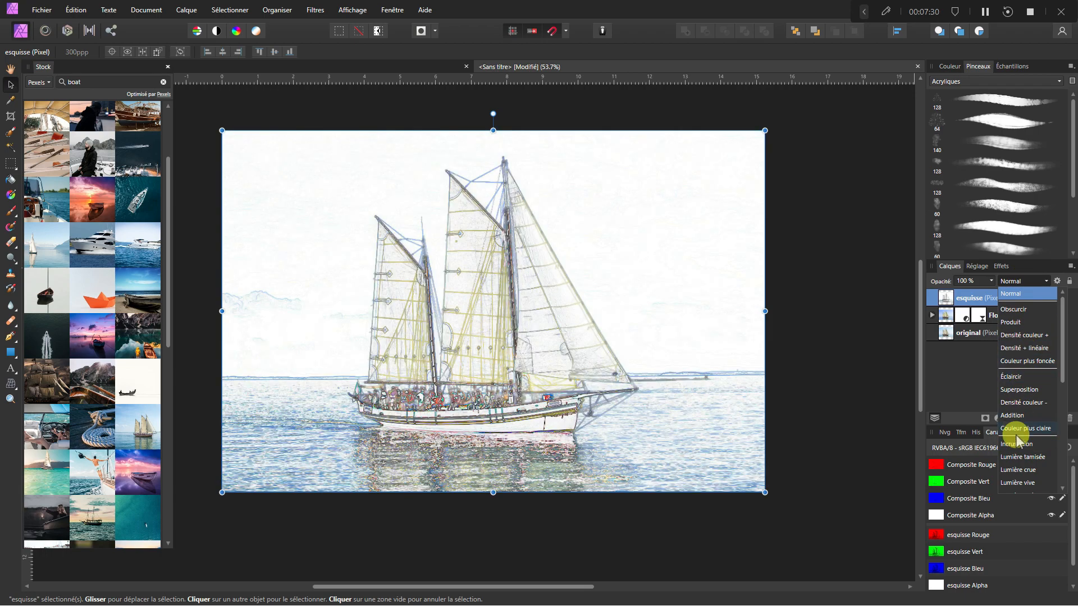
click(1017, 444)
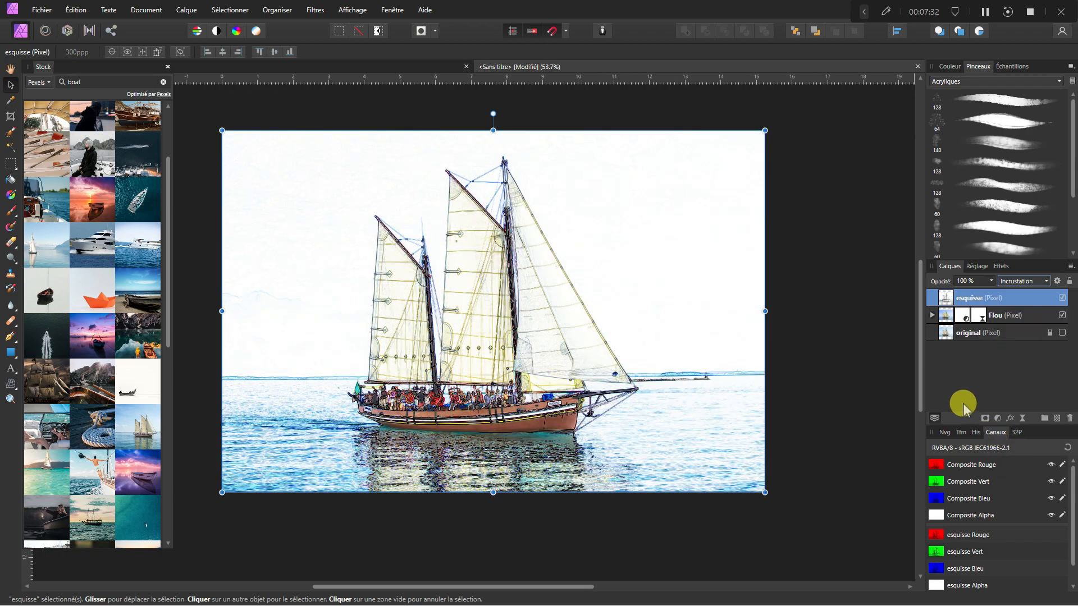
Step: Reduce the "esquisse" layer's opacity to 50 %
scroll(520, 426, up, 2)
scroll(520, 426, up, 4)
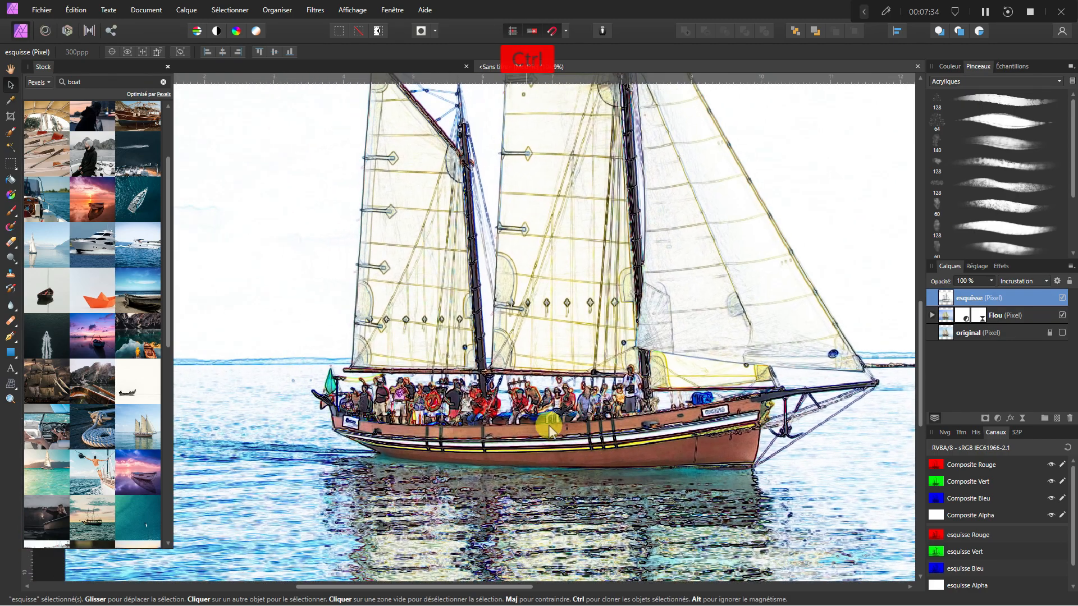
scroll(621, 427, down, 5)
scroll(606, 382, up, 1)
scroll(606, 365, down, 1)
scroll(517, 404, up, 2)
scroll(518, 404, down, 3)
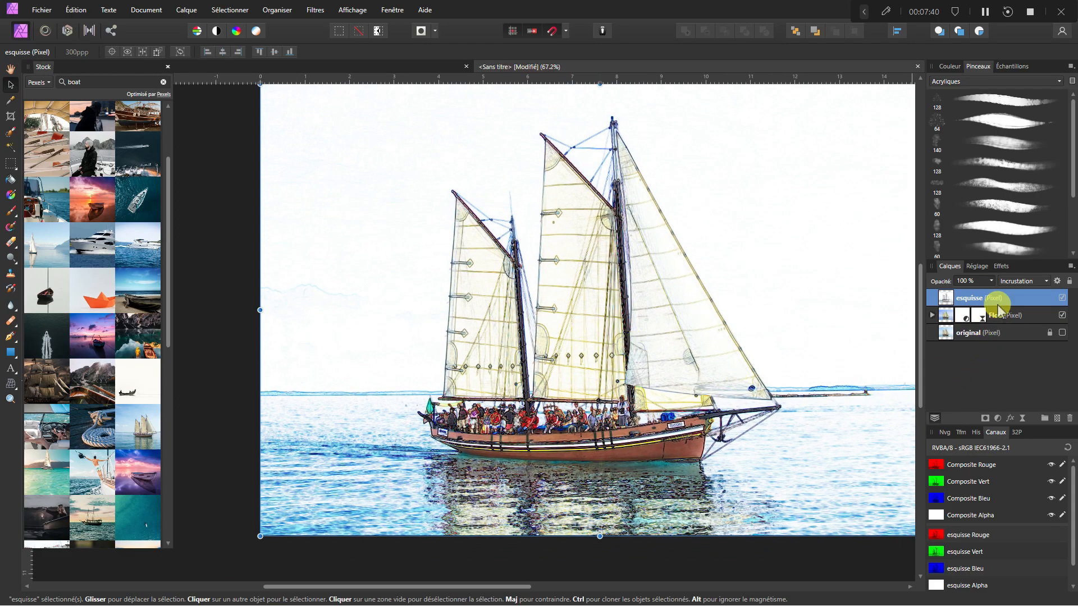
mouse_move(990, 282)
mouse_down()
mouse_move(949, 300)
mouse_move(969, 300)
mouse_move(955, 308)
mouse_up()
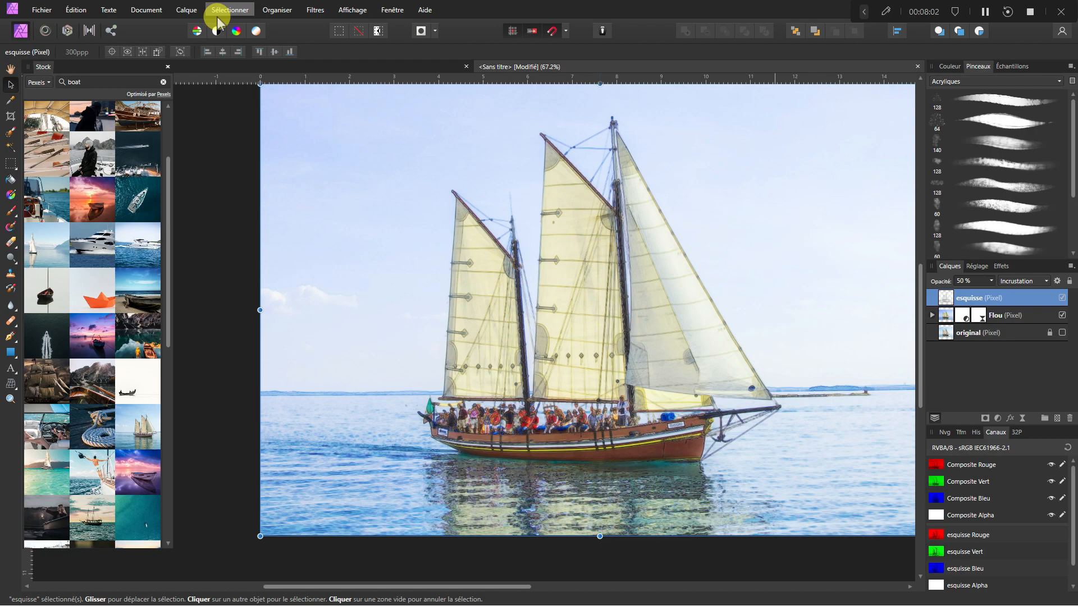
Step: Add a Niveaux adjustment layer above the "esquisse" layer with the black level at 18 % and the white level at 93 %
click(187, 10)
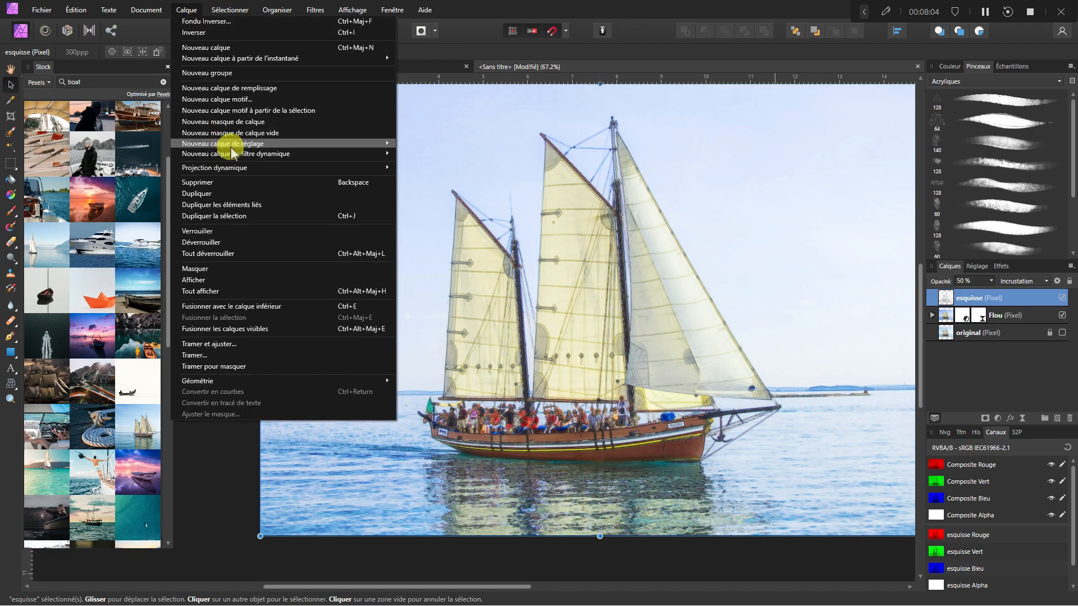
mouse_move(228, 145)
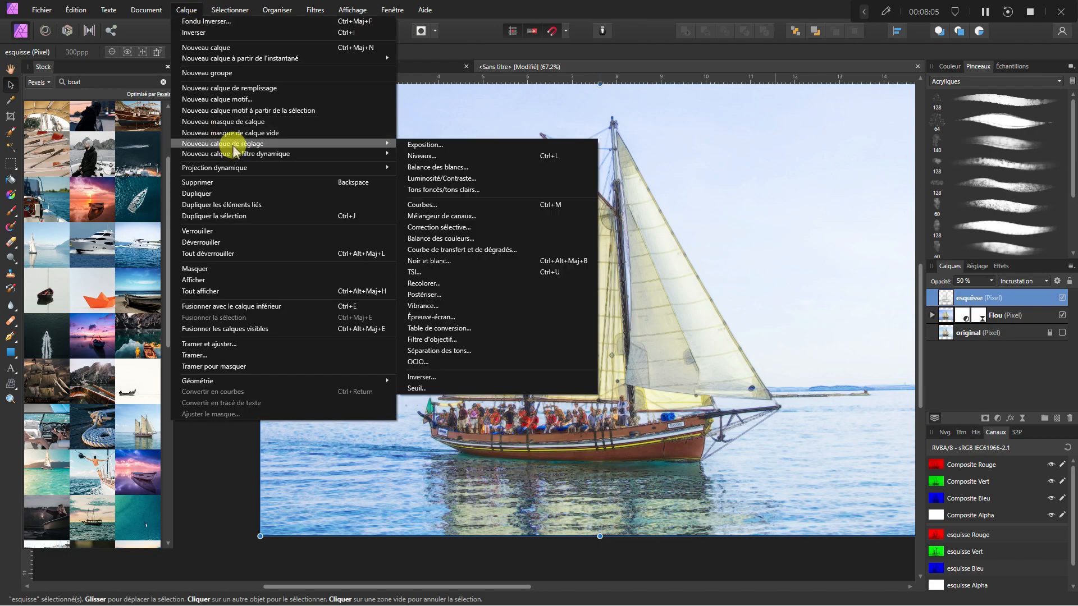
click(437, 157)
drag(773, 176, 870, 118)
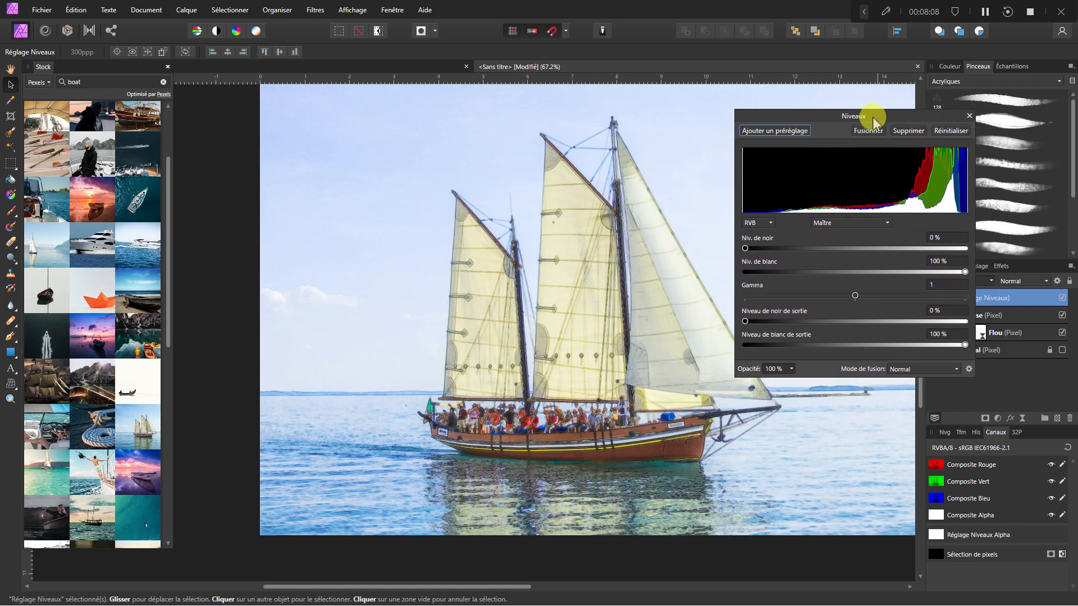
mouse_move(766, 248)
mouse_down()
mouse_move(781, 245)
mouse_move(772, 248)
mouse_up()
drag(769, 250, 781, 250)
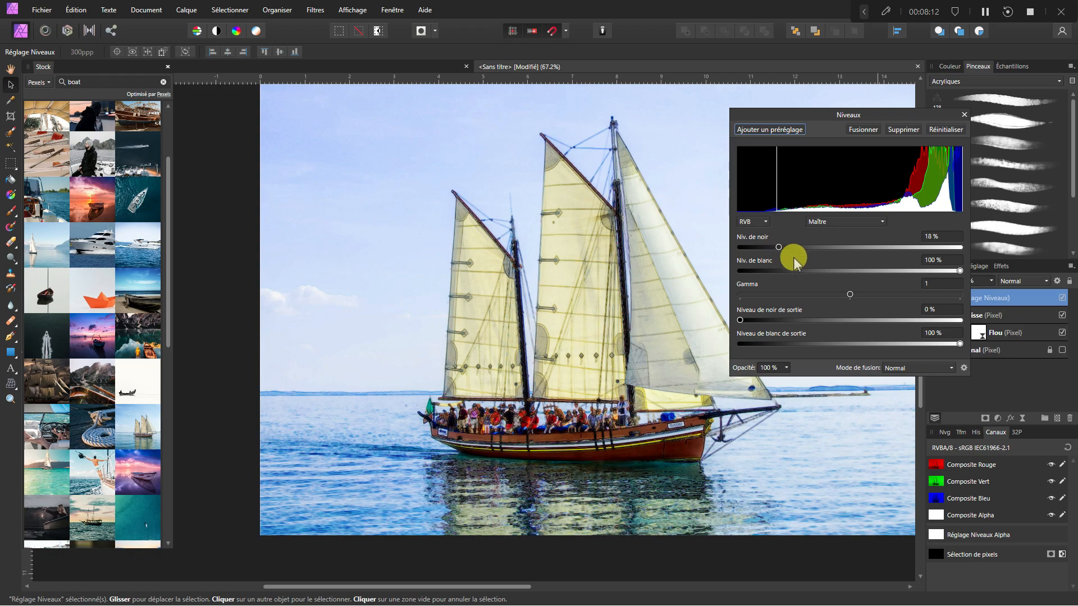
mouse_move(943, 275)
mouse_down()
mouse_move(918, 272)
mouse_move(946, 272)
mouse_up()
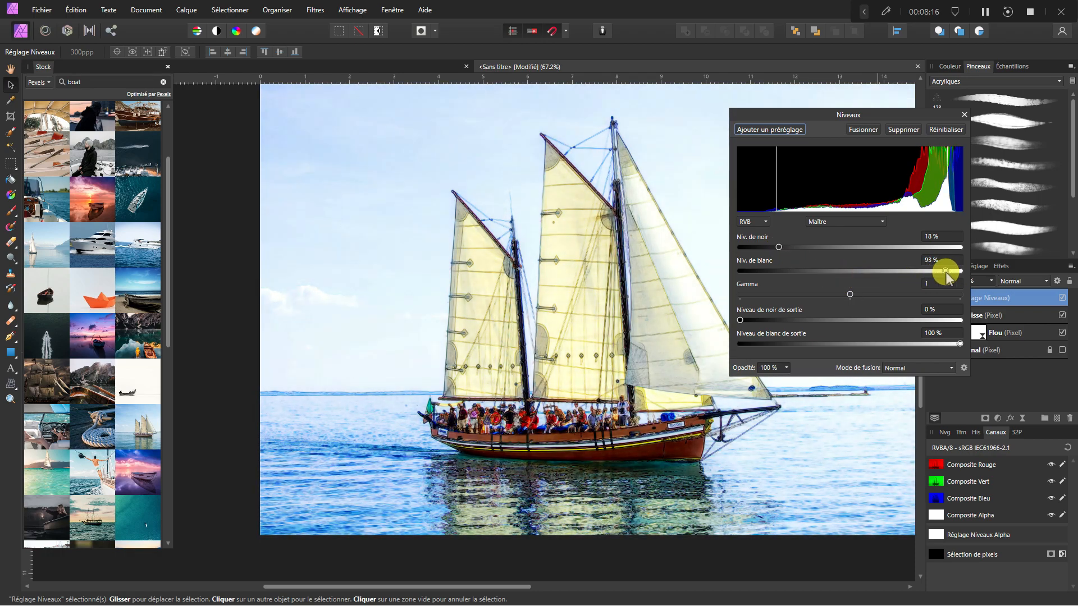
click(964, 116)
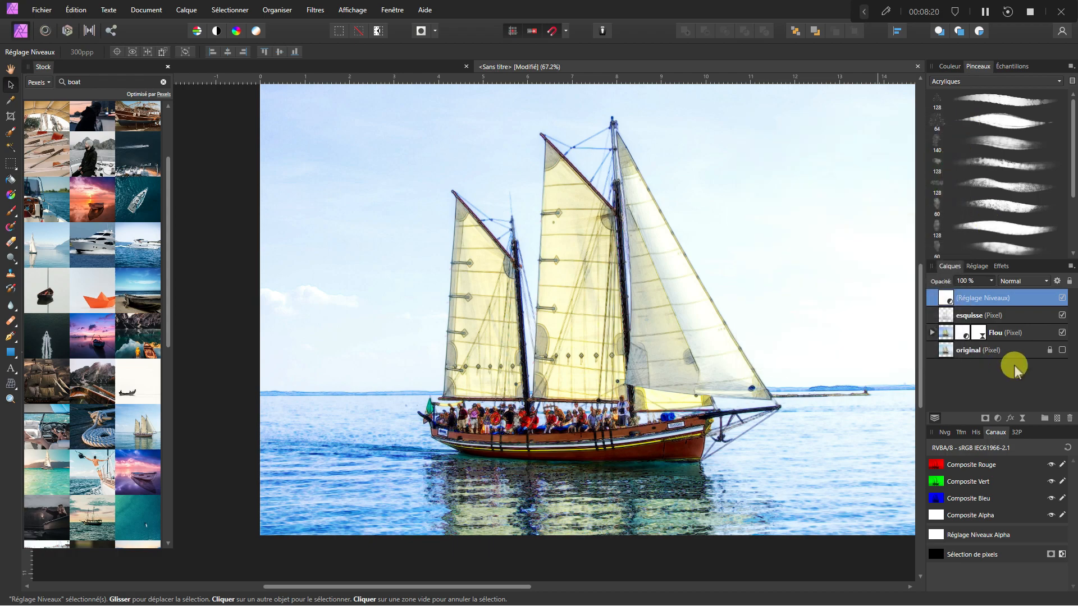
Step: Set the radius of the Gaussian blur filter nested in the "Flou" layer to 6,3 px
click(981, 337)
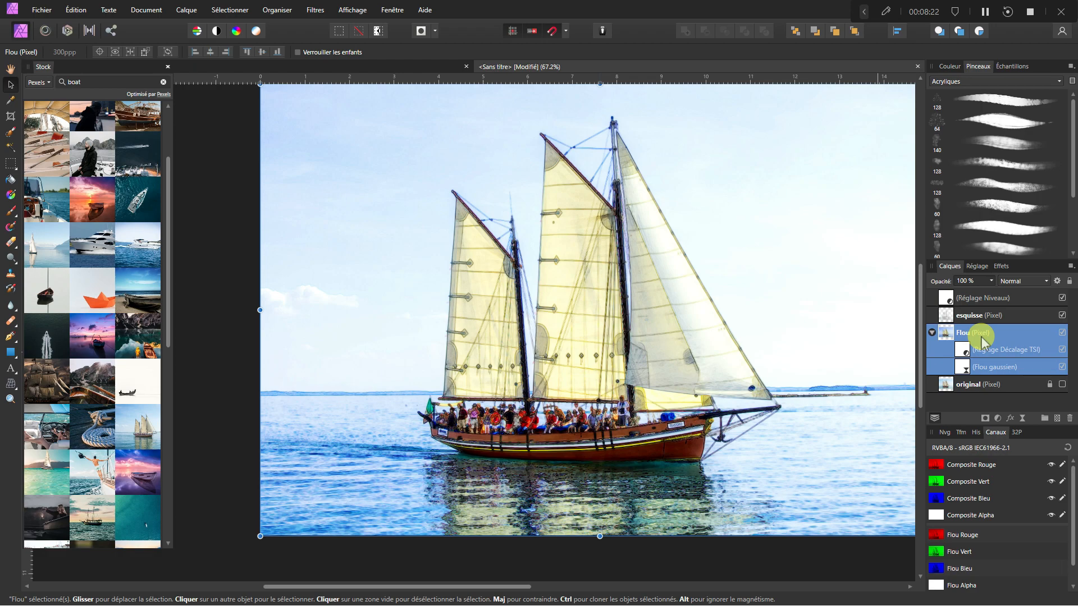
double_click(962, 365)
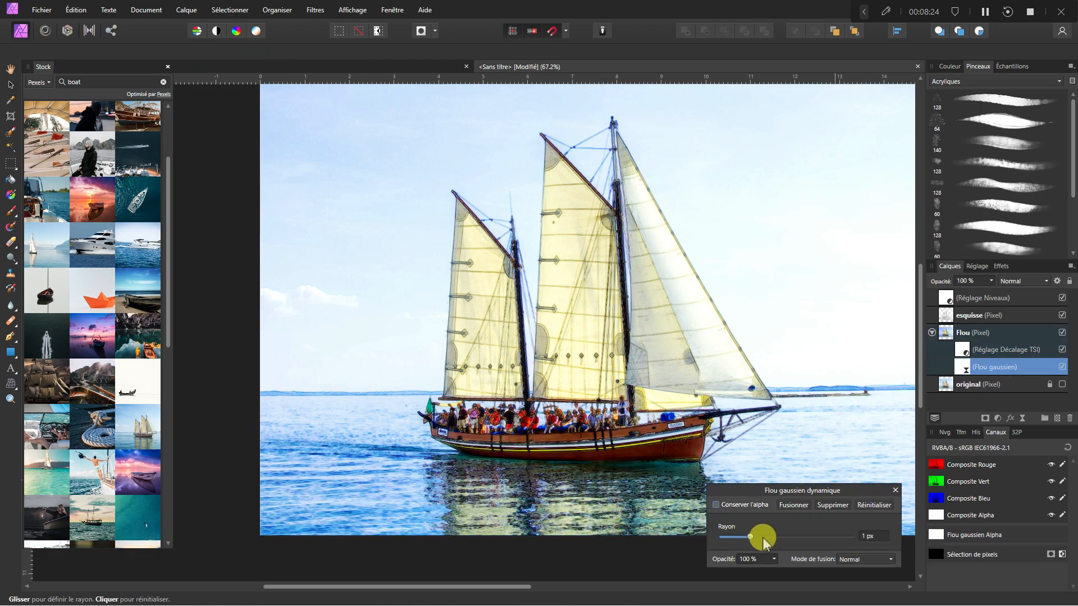
mouse_move(748, 536)
mouse_down()
mouse_move(786, 535)
mouse_move(766, 542)
mouse_up()
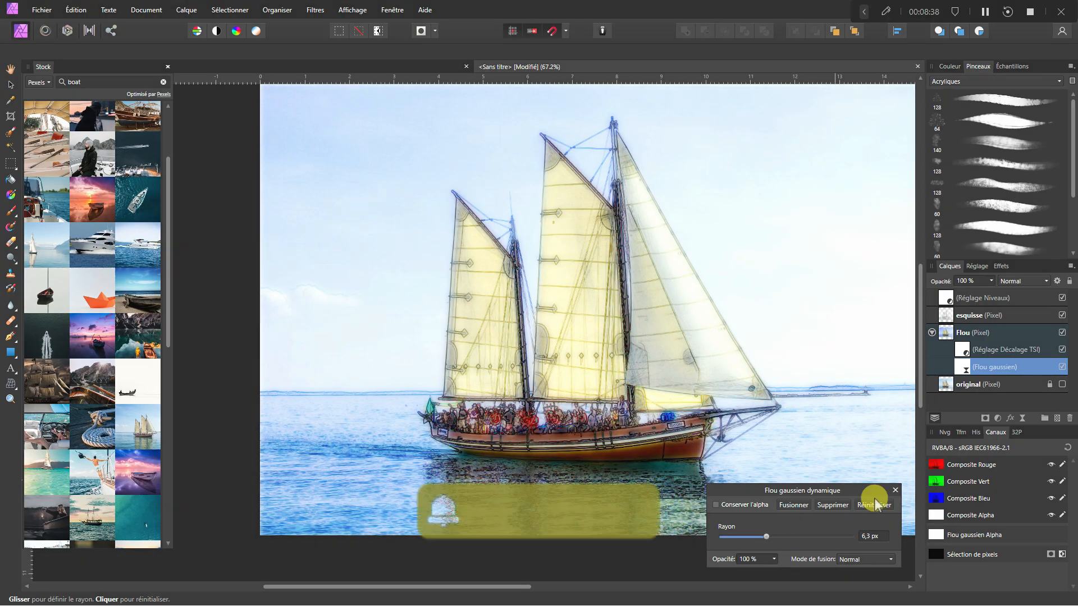
click(895, 490)
scroll(584, 452, up, 8)
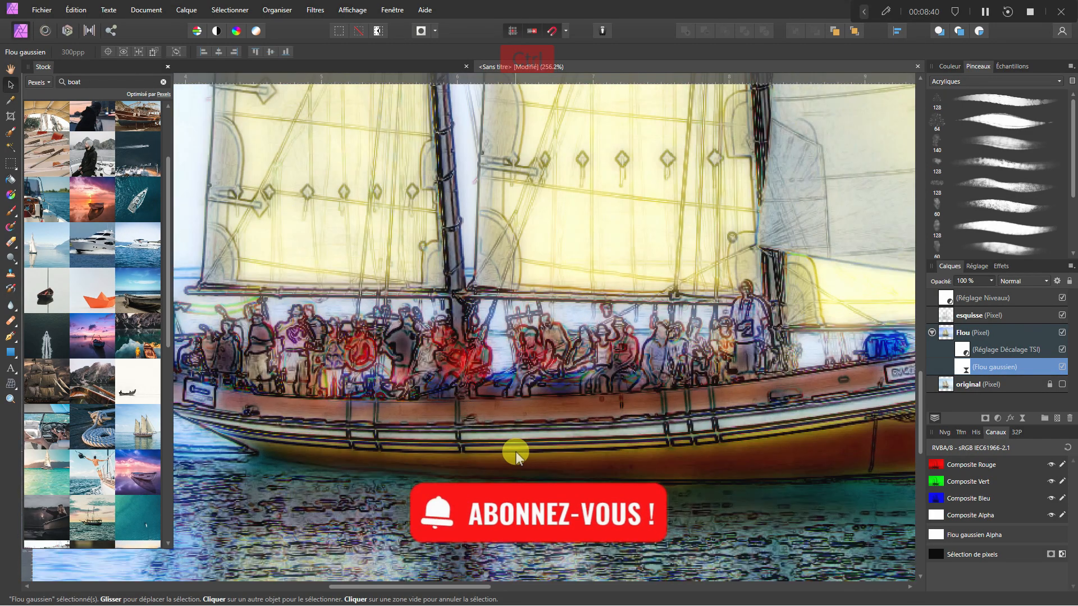
scroll(601, 449, down, 8)
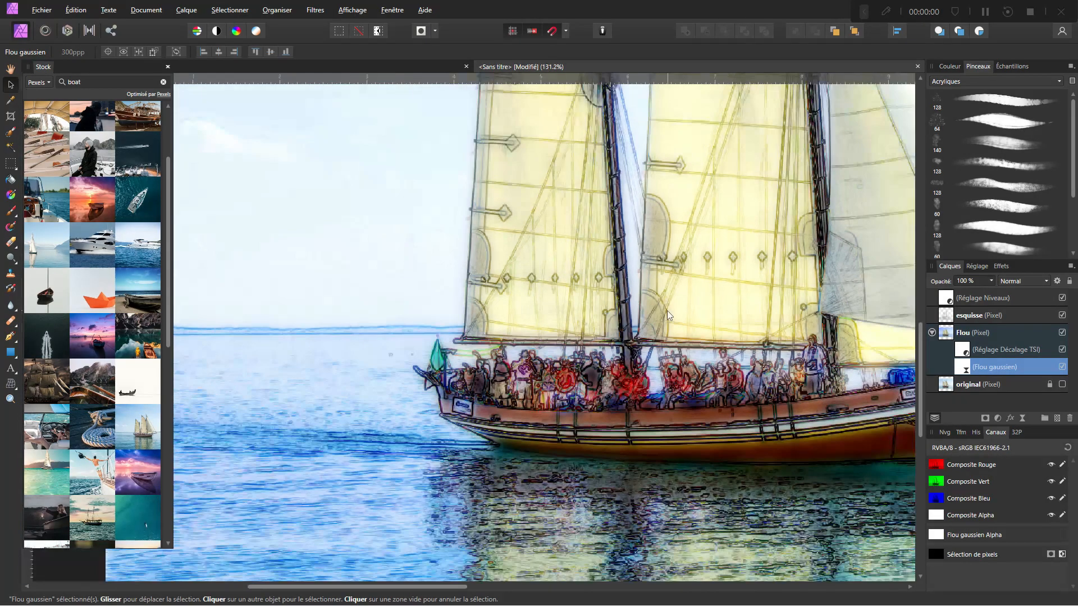
scroll(667, 314, down, 3)
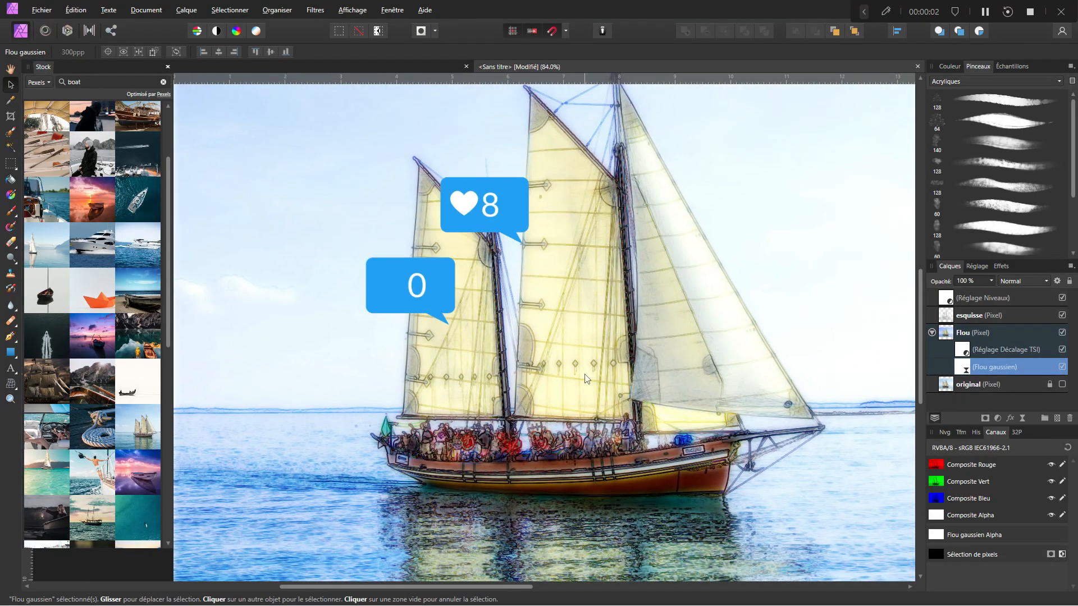
drag(585, 379, 564, 385)
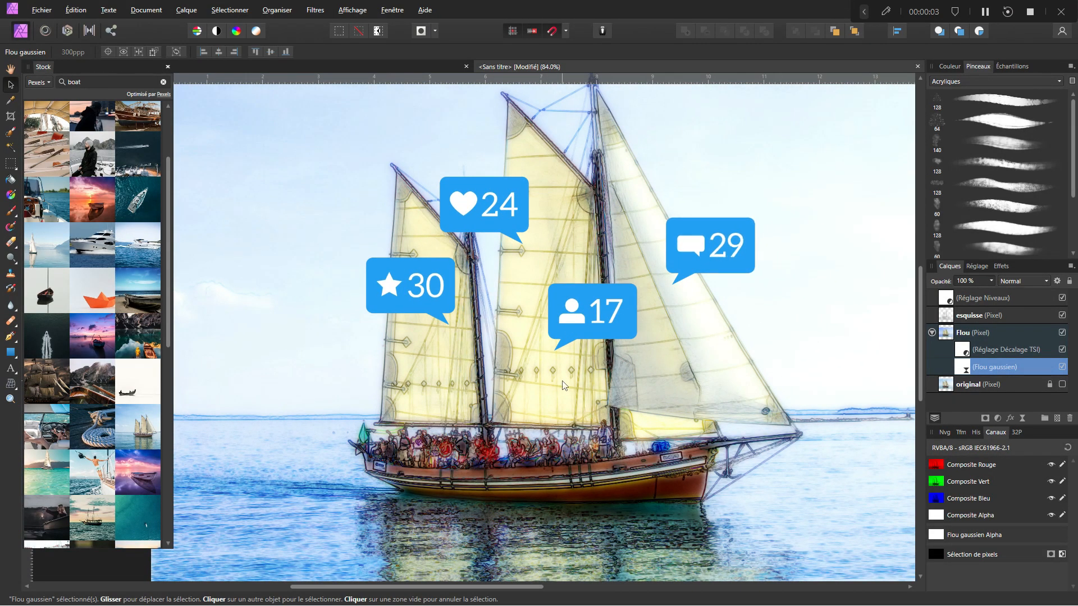